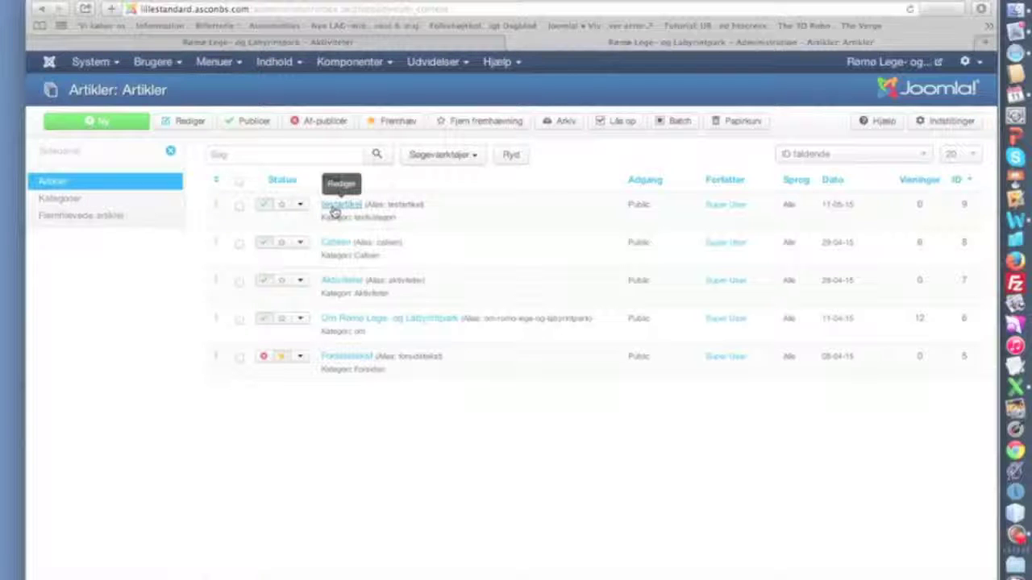
View the public Aktiviteter page, and open the form for adding a new menu in the site administration
{"action": "left_click", "coordinate": [359, 43]}
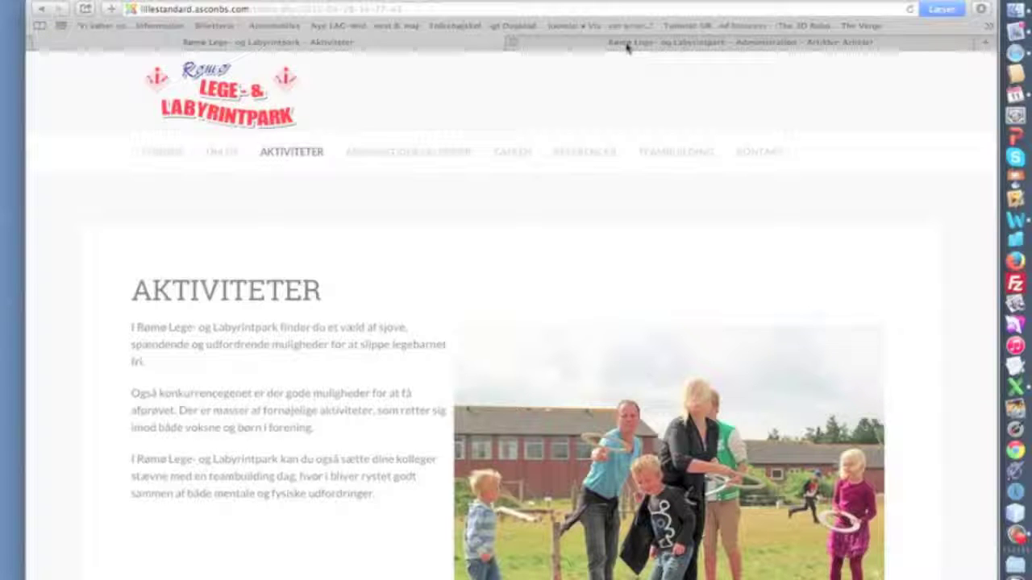
{"action": "left_click", "coordinate": [639, 42]}
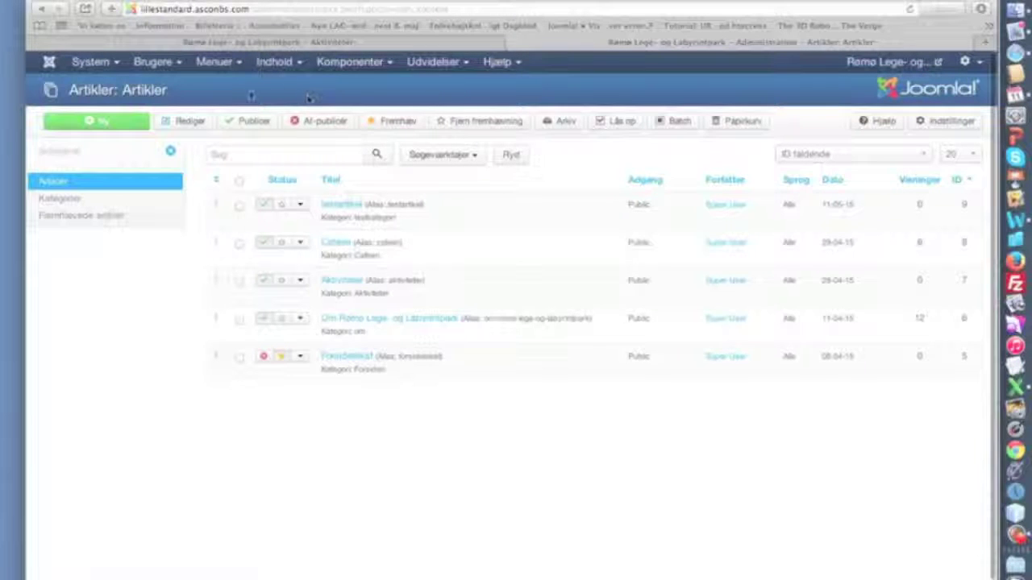
{"action": "left_click", "coordinate": [223, 65]}
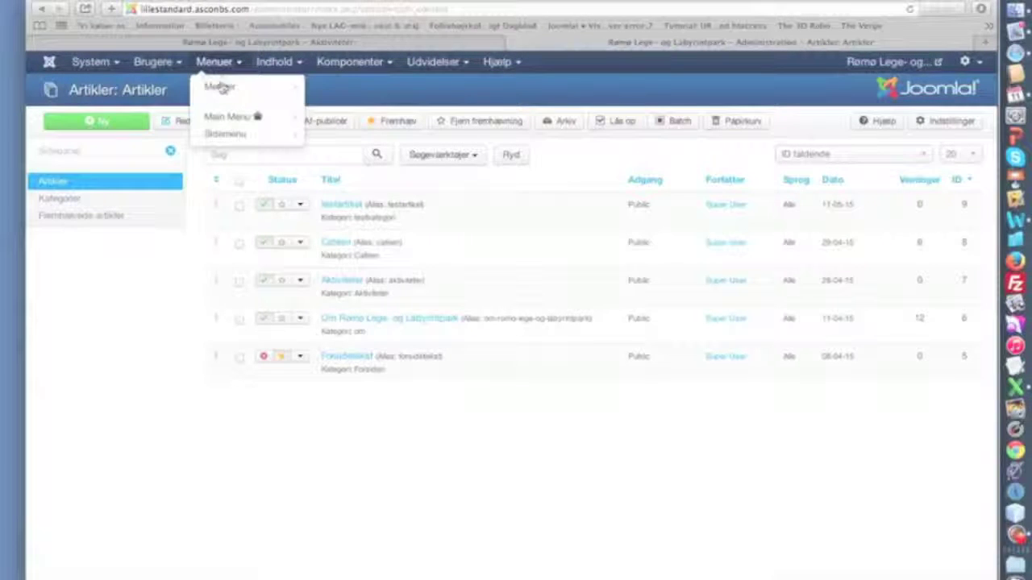
{"action": "mouse_move", "coordinate": [223, 88]}
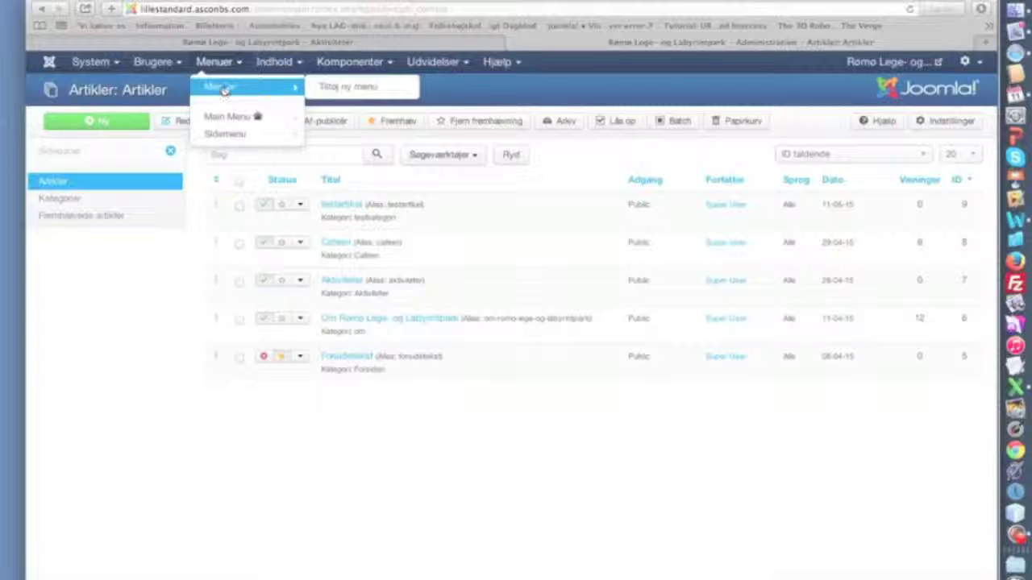
{"action": "mouse_move", "coordinate": [246, 119]}
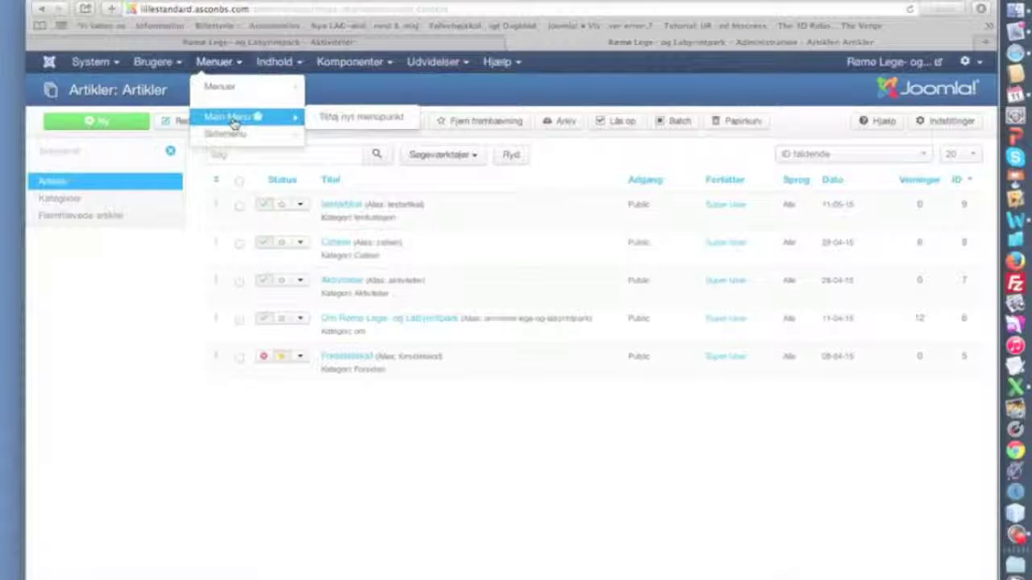
{"action": "mouse_move", "coordinate": [233, 135]}
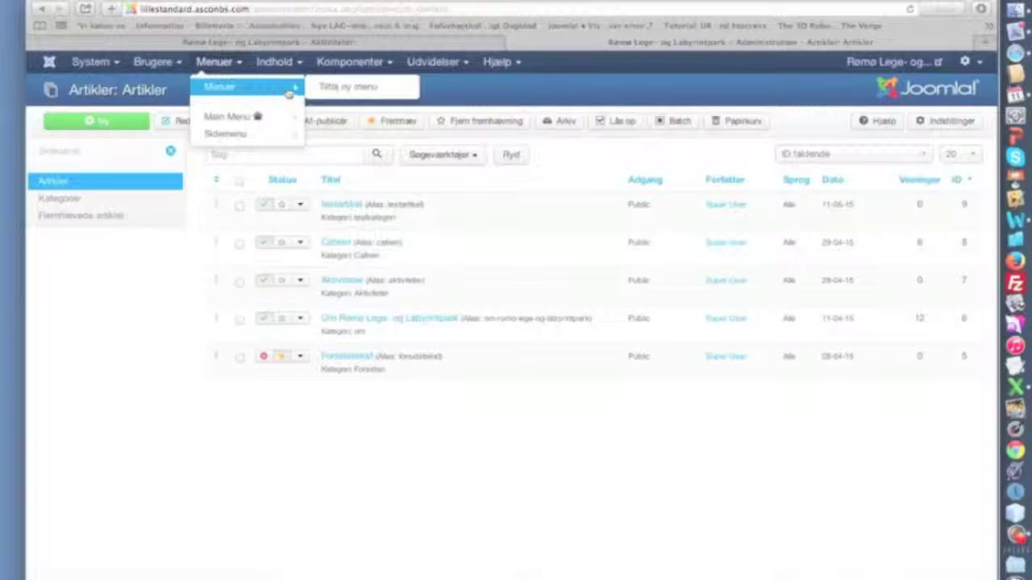
{"action": "left_click", "coordinate": [329, 90]}
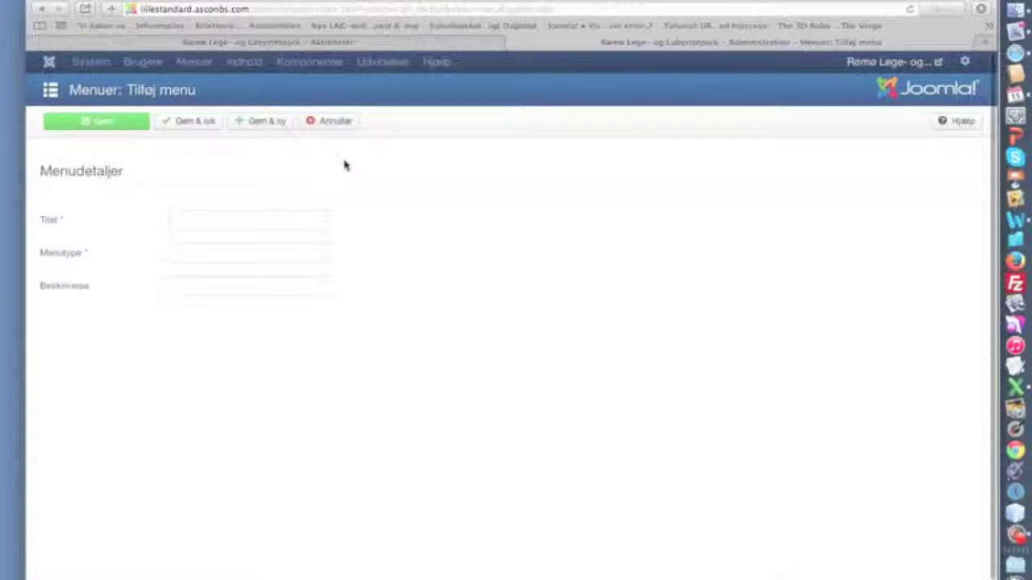
Enter testmenu as the new menu's title, menu type and description, and save and close it
{"action": "left_click", "coordinate": [261, 222]}
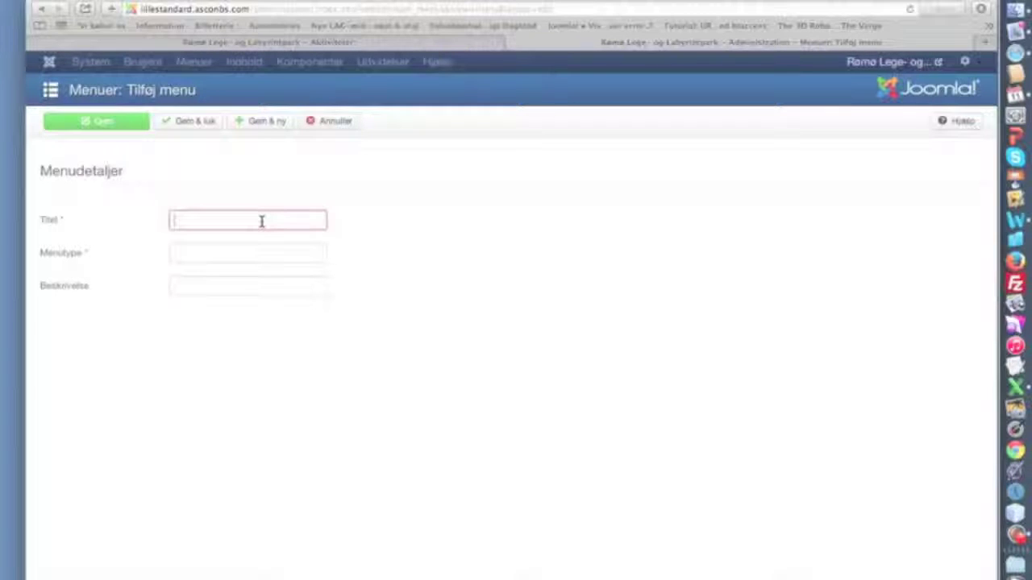
{"action": "type", "text": "testmenu"}
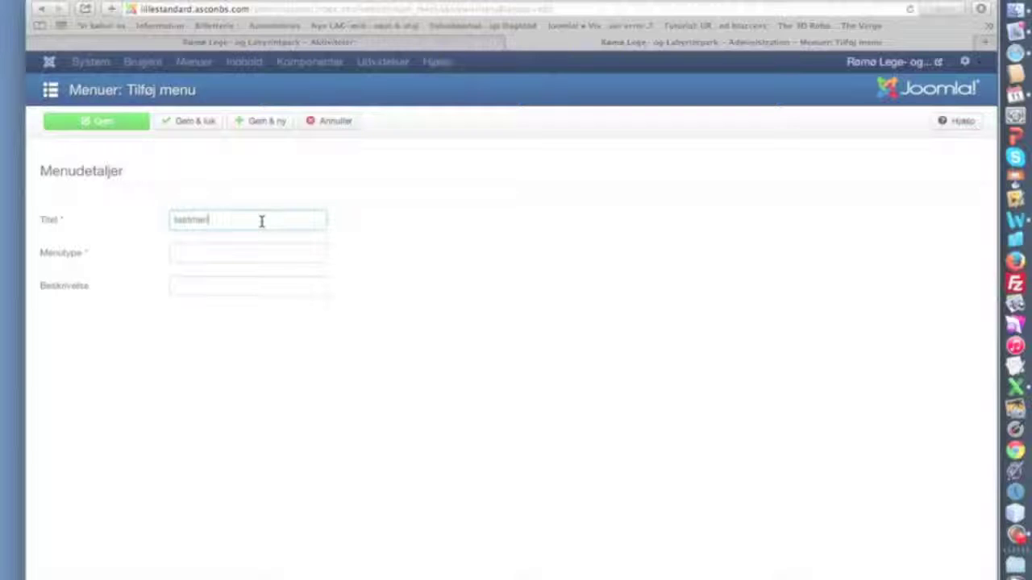
{"action": "key", "text": "Tab"}
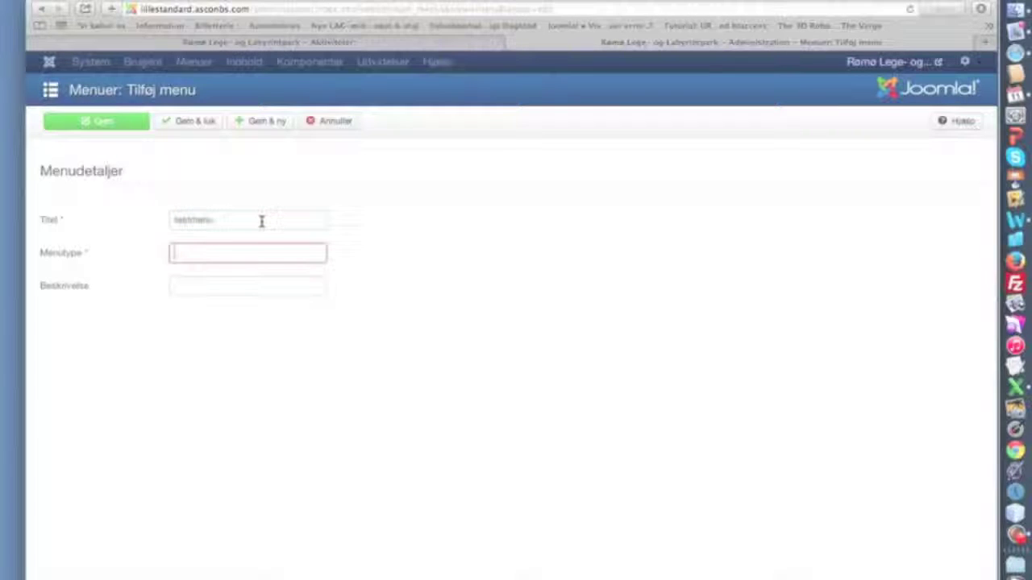
{"action": "type", "text": "testmenu"}
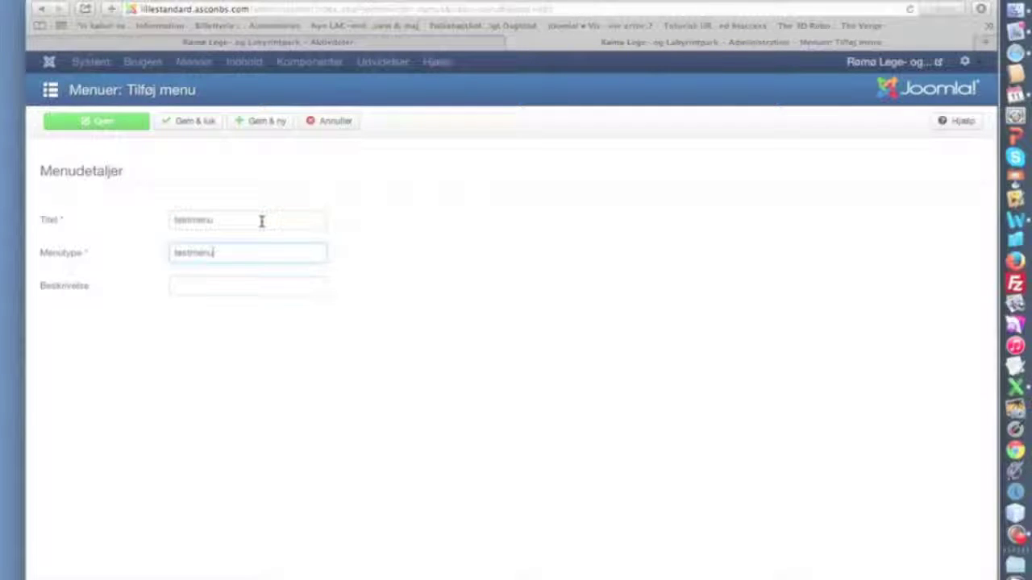
{"action": "key", "text": "Tab"}
{"action": "type", "text": "te"}
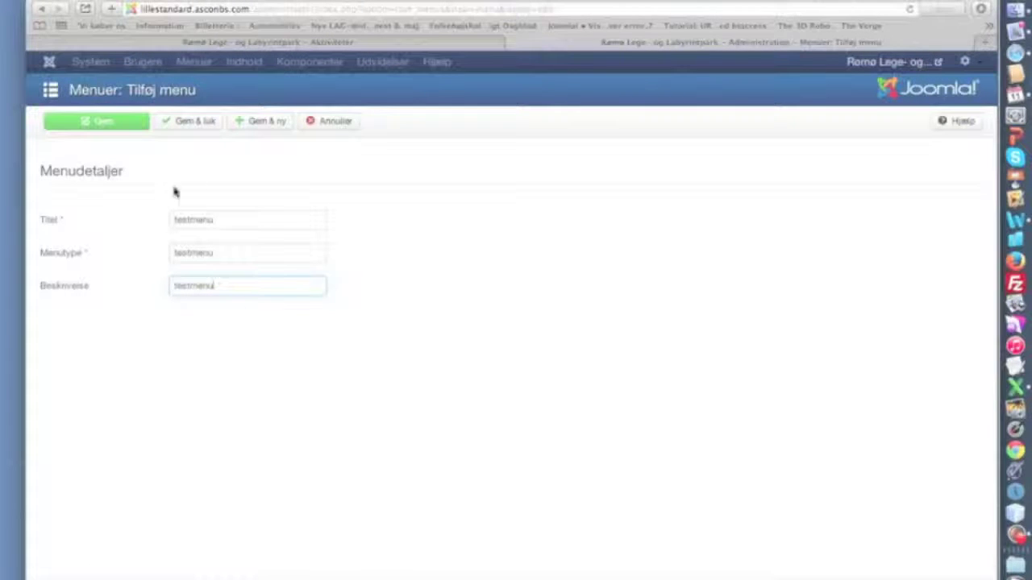
{"action": "left_click", "coordinate": [185, 125]}
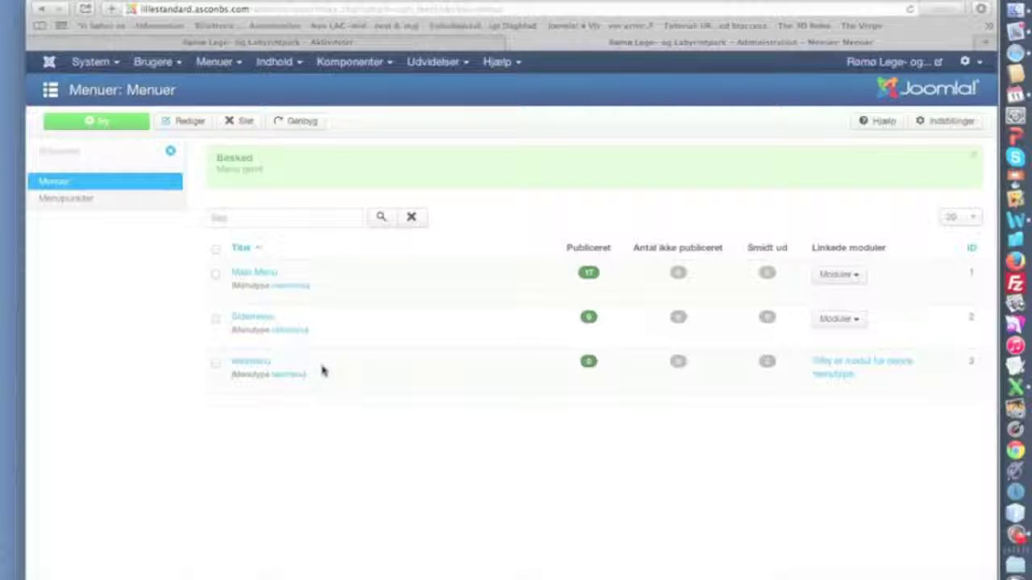
Start a new menu item in testmenu and give it the title testmenuelement
{"action": "left_click", "coordinate": [249, 367]}
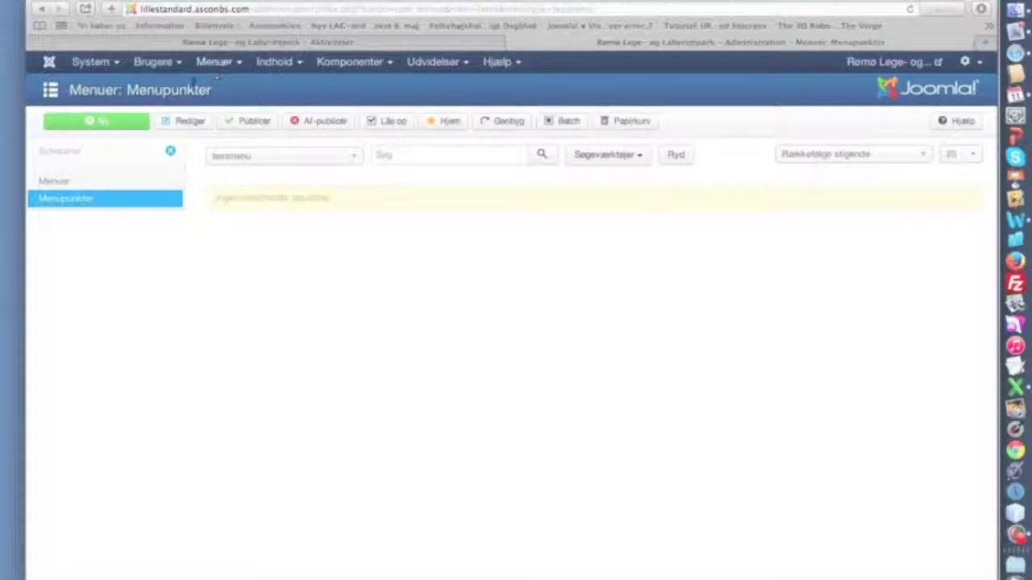
{"action": "left_click", "coordinate": [115, 127]}
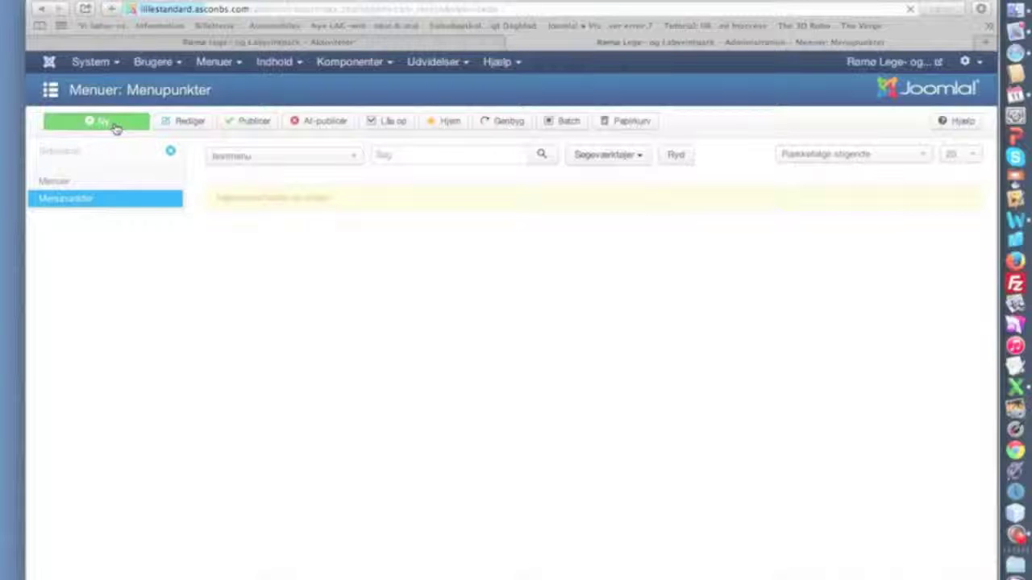
{"action": "left_click", "coordinate": [115, 127]}
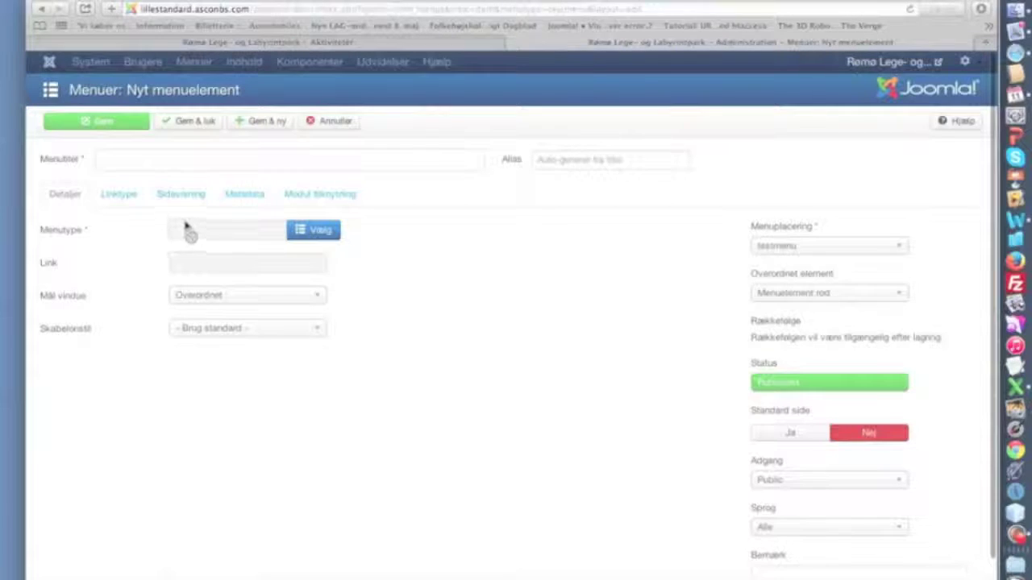
{"action": "left_click", "coordinate": [161, 159]}
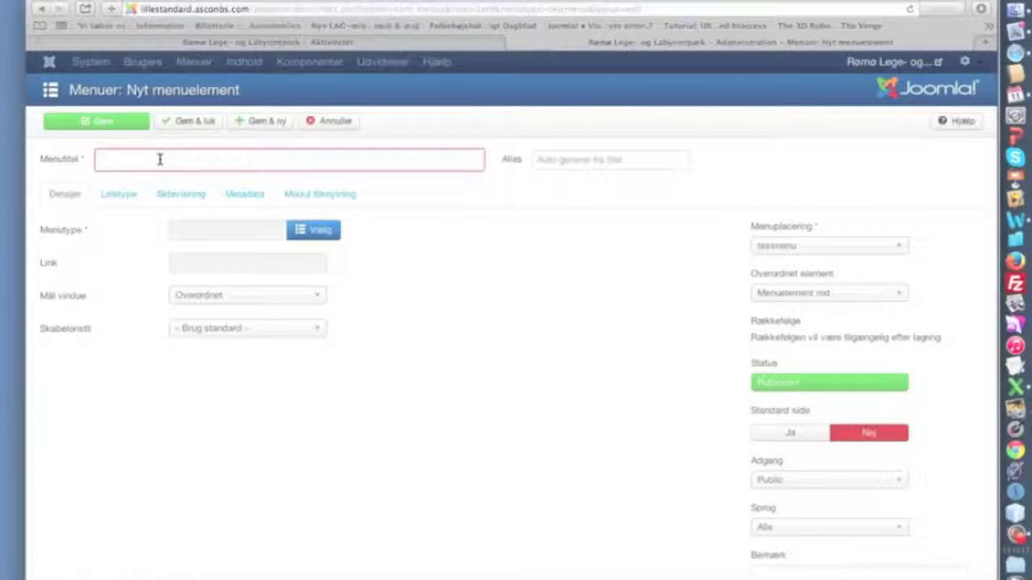
{"action": "type", "text": "testom"}
{"action": "type", "text": "rå"}
{"action": "key", "text": "BackSpace"}
{"action": "key", "text": "BackSpace"}
{"action": "key", "text": "BackSpace"}
{"action": "type", "text": "menu"}
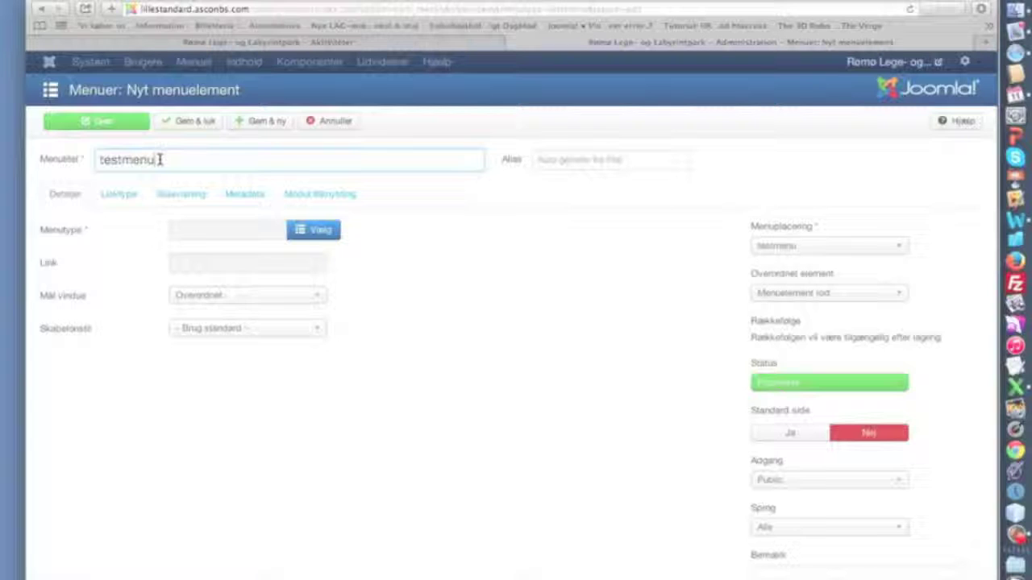
{"action": "type", "text": "element"}
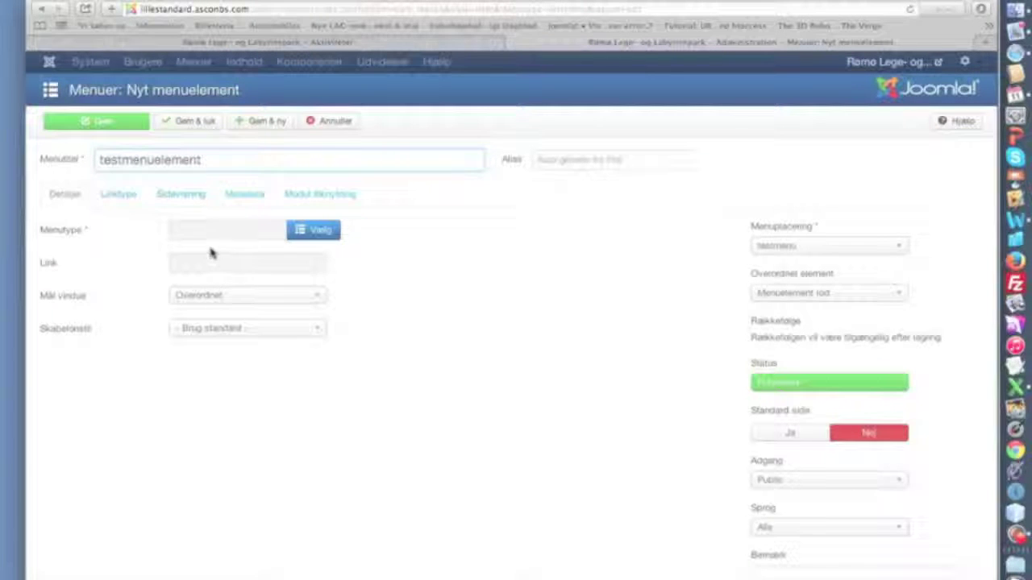
Set the menu item's type to Kategoriblog from the Artikler group and its category to testkategori
{"action": "left_click", "coordinate": [317, 231]}
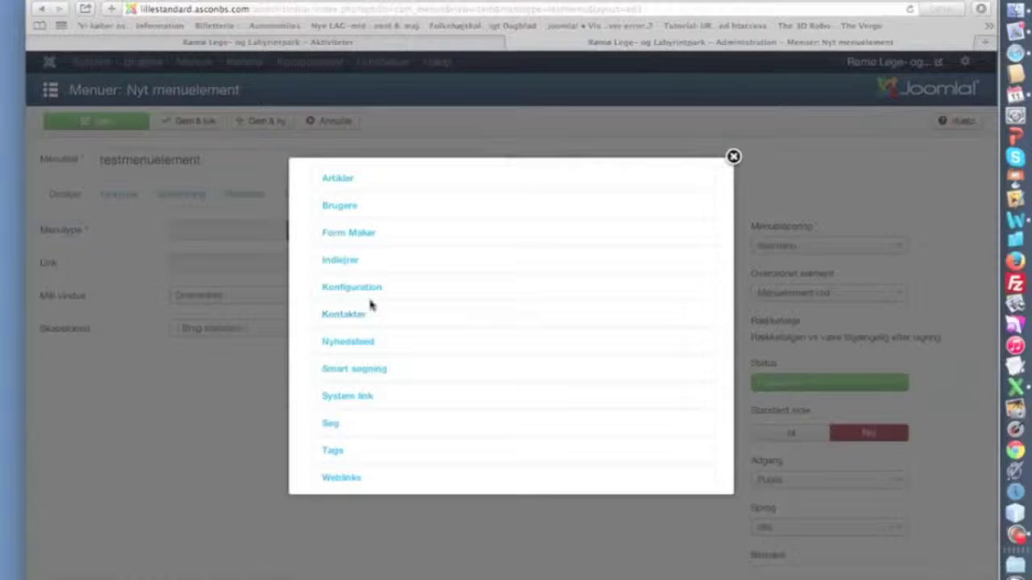
{"action": "left_click", "coordinate": [335, 179]}
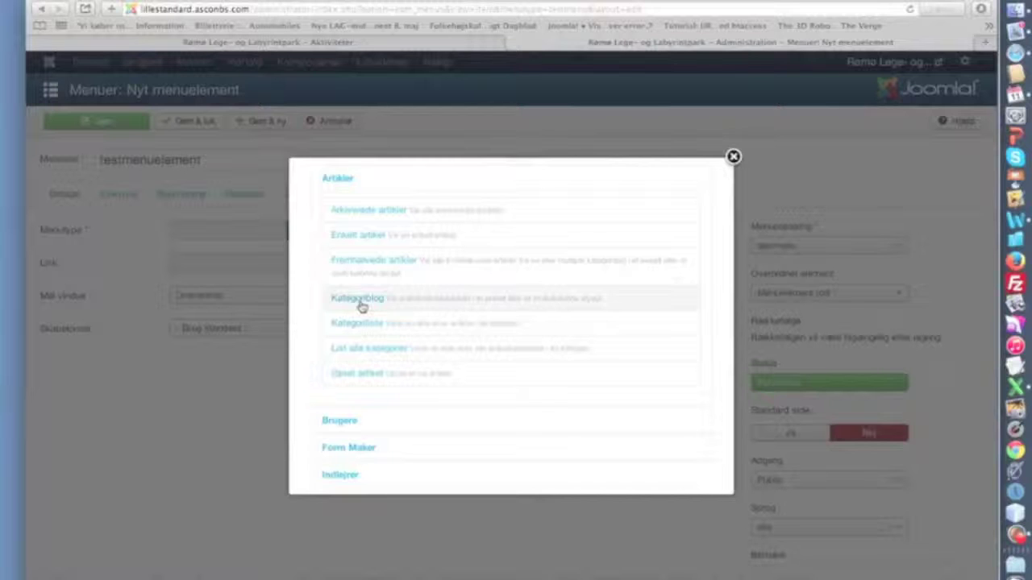
{"action": "left_click", "coordinate": [360, 303]}
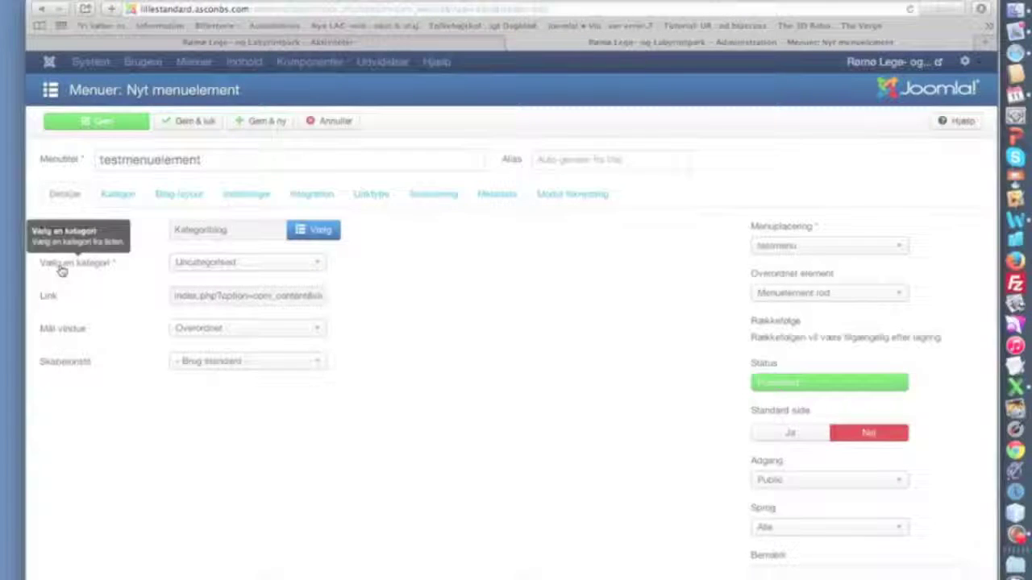
{"action": "left_click", "coordinate": [223, 270]}
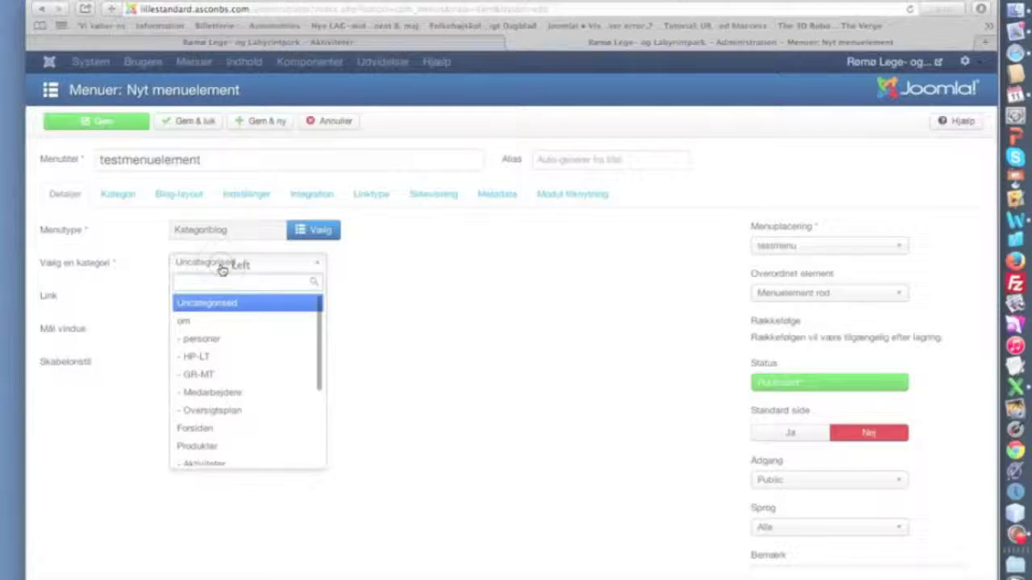
{"action": "scroll", "coordinate": [224, 327], "scroll_direction": "down", "scroll_amount": 1}
{"action": "scroll", "coordinate": [223, 331], "scroll_direction": "down", "scroll_amount": 5}
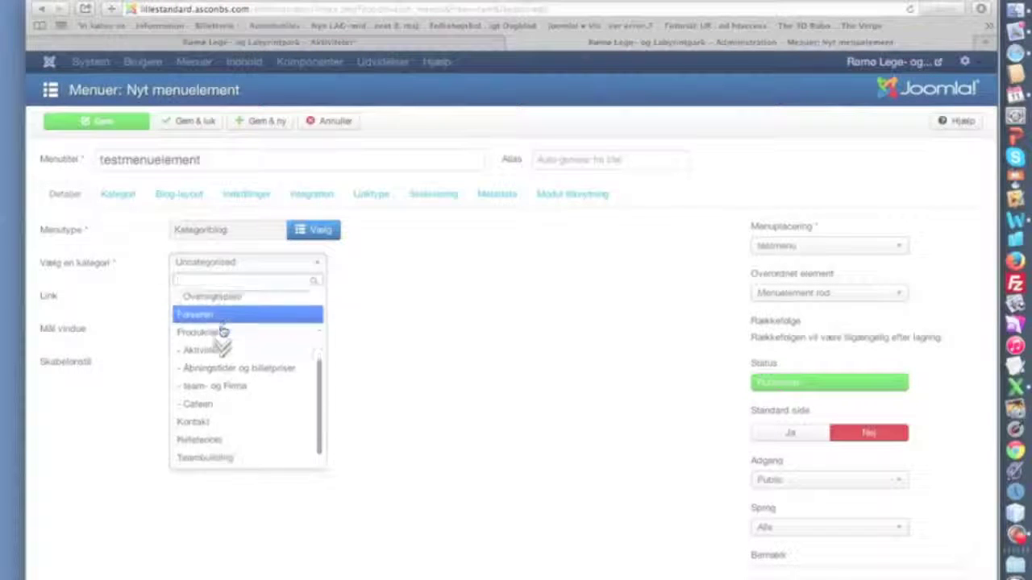
{"action": "left_click", "coordinate": [216, 458]}
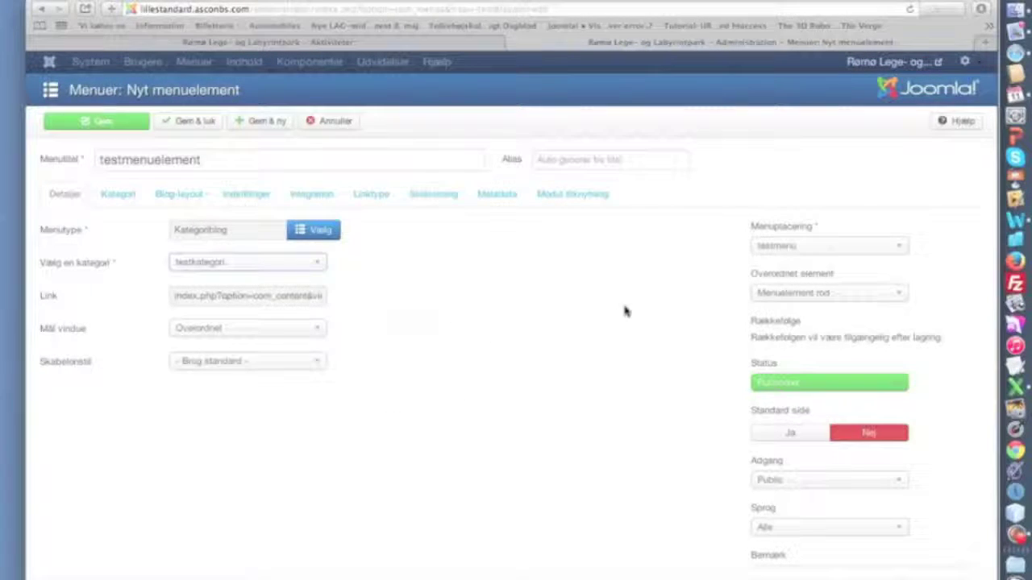
Keep testmenu as the menu item's placement, and save and close the item
{"action": "left_click", "coordinate": [901, 250]}
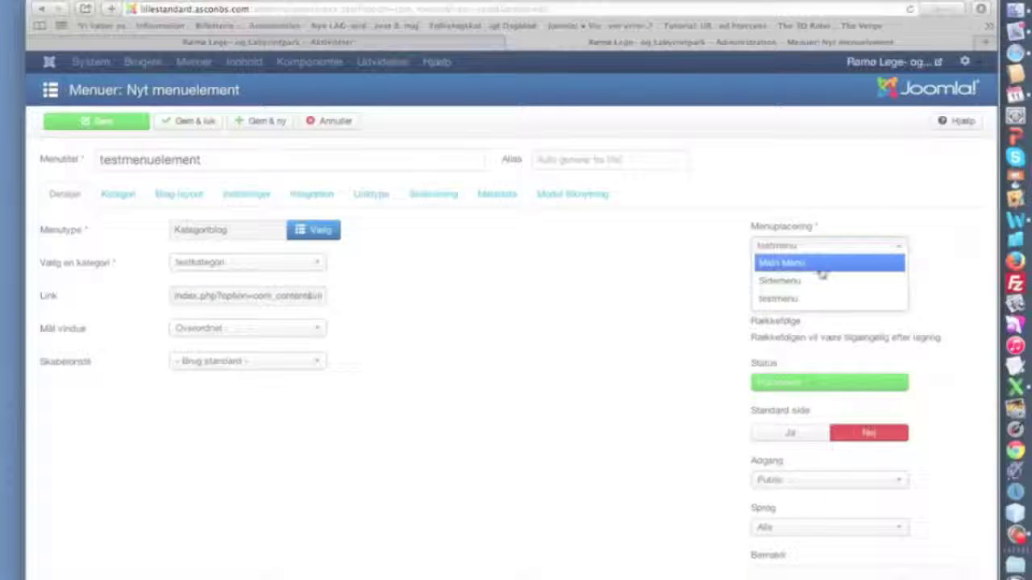
{"action": "left_click", "coordinate": [779, 302]}
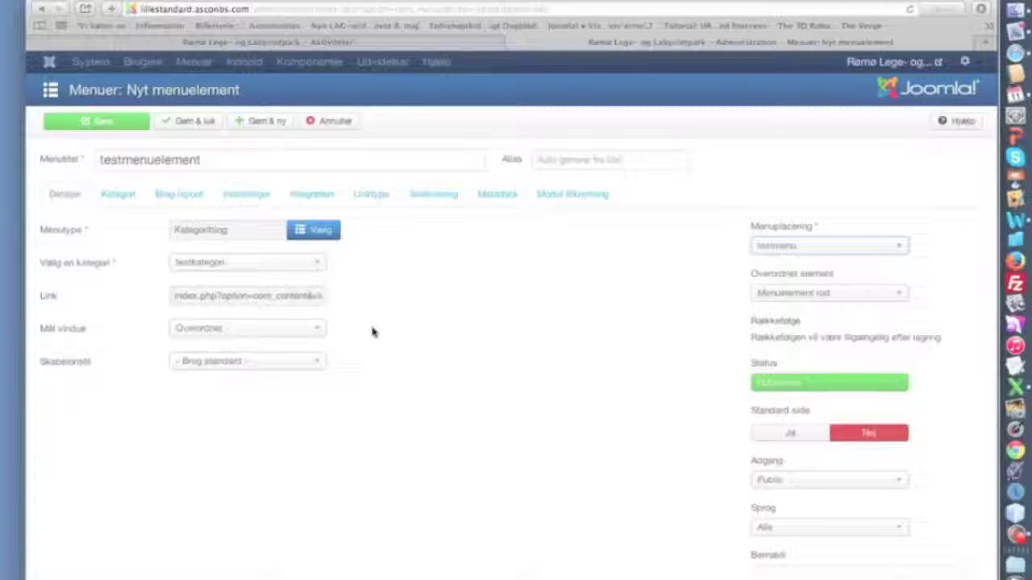
{"action": "left_click", "coordinate": [192, 121]}
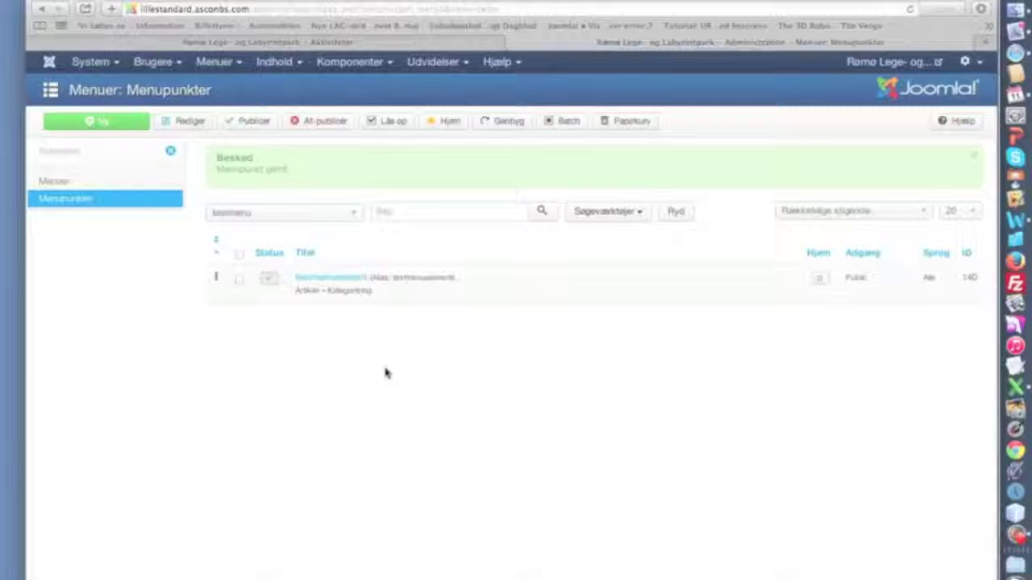
Open the module manager and look through the website's existing modules
{"action": "left_click", "coordinate": [429, 63]}
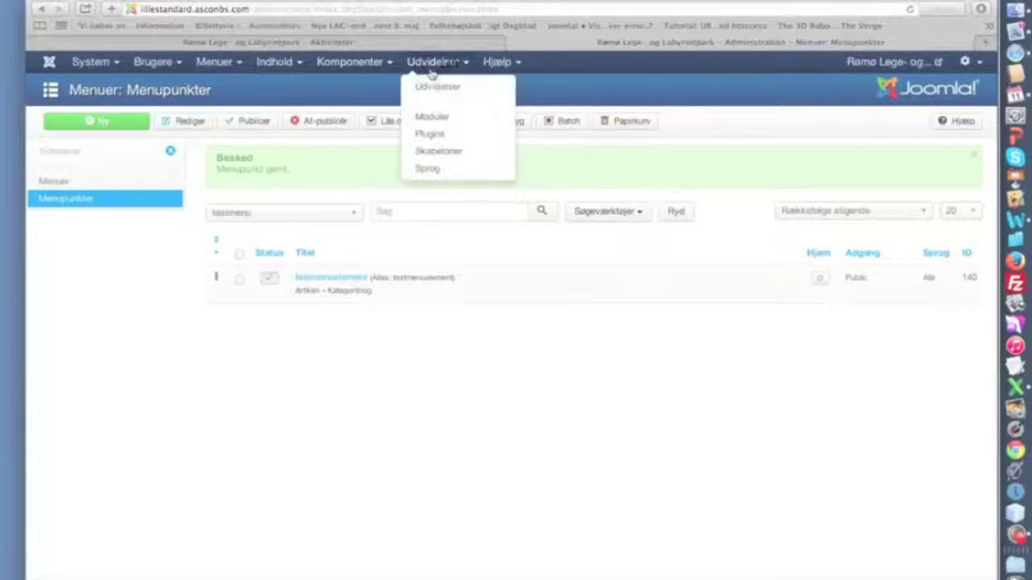
{"action": "left_click", "coordinate": [429, 119]}
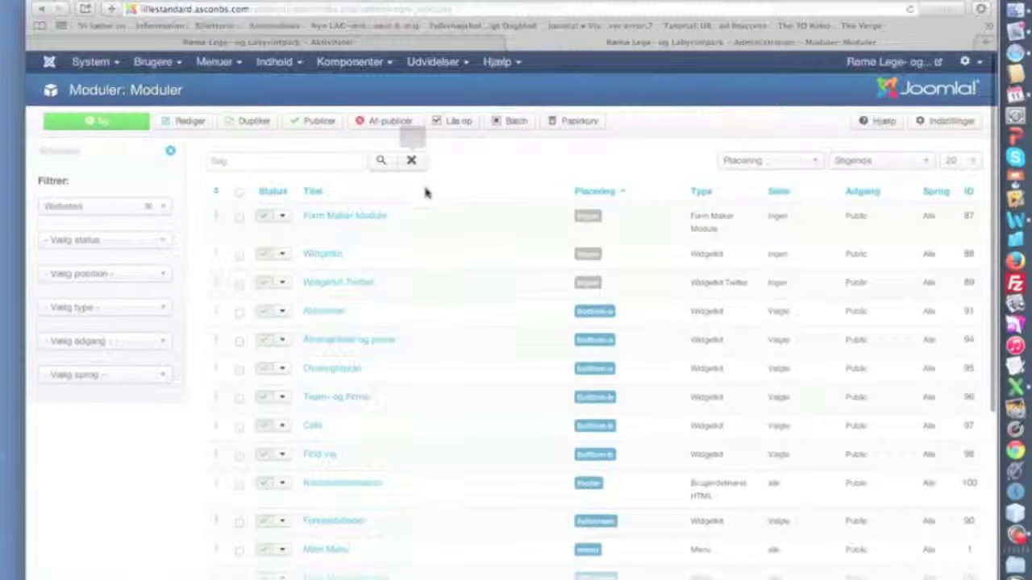
{"action": "middle_click", "coordinate": [337, 412]}
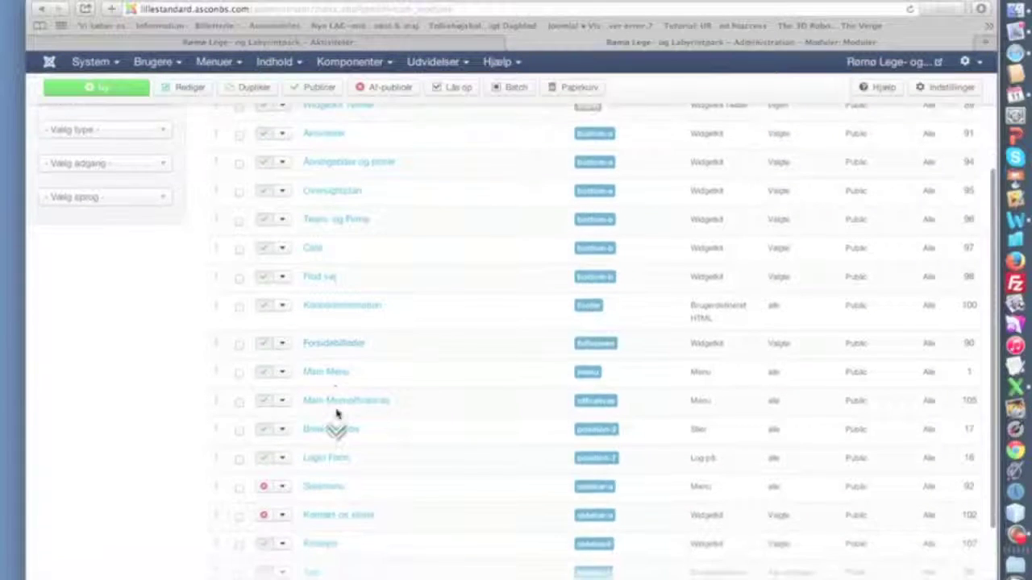
{"action": "scroll", "coordinate": [337, 403], "scroll_direction": "up", "scroll_amount": 1}
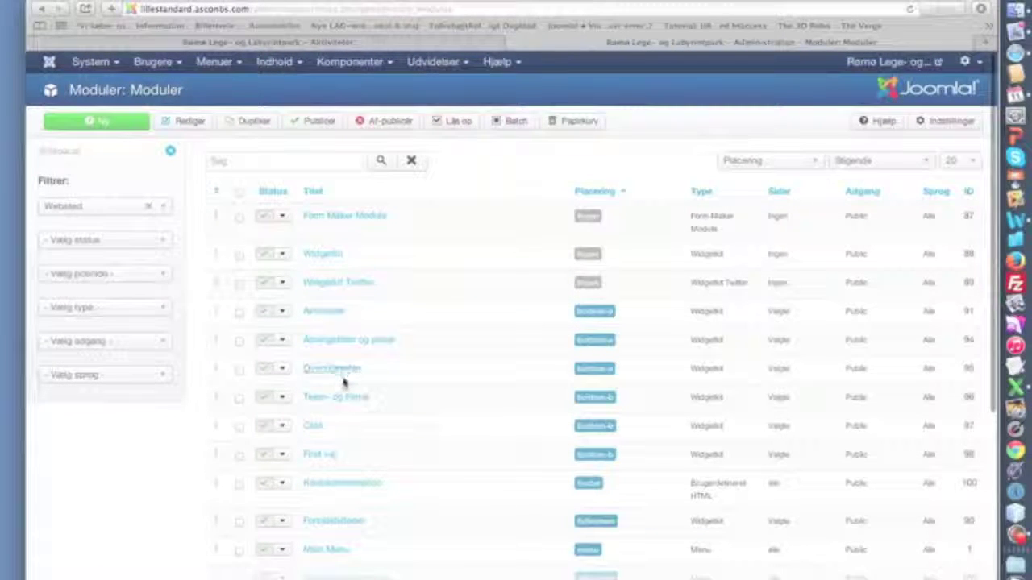
Start a new module of the type Menu
{"action": "left_click", "coordinate": [113, 127]}
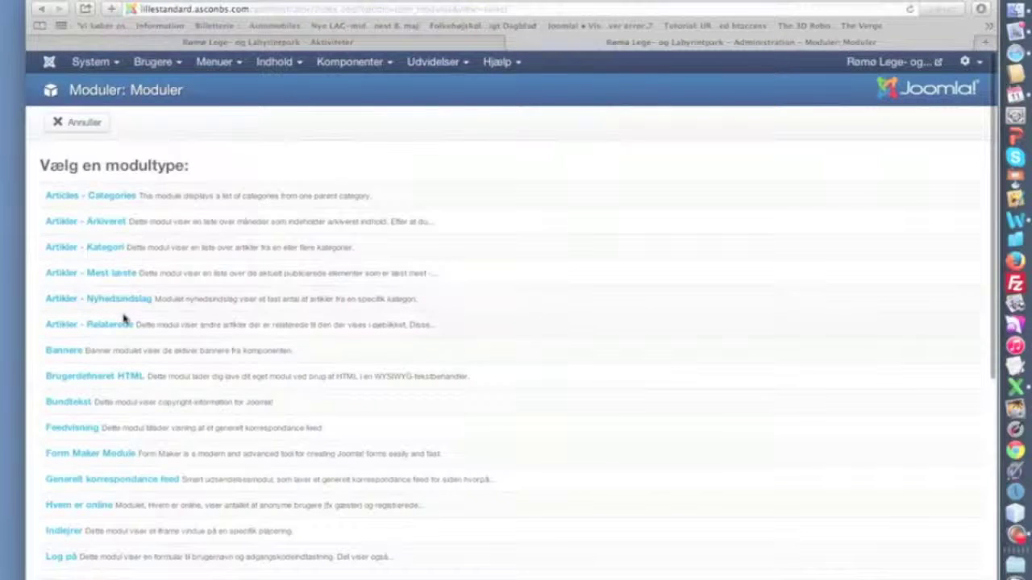
{"action": "middle_click", "coordinate": [125, 327]}
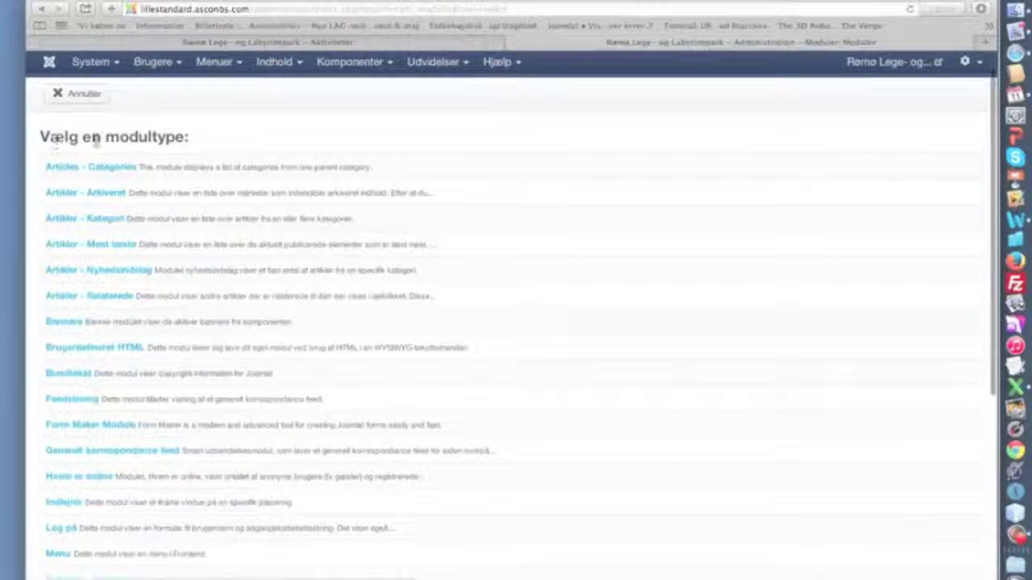
{"action": "middle_click", "coordinate": [111, 291]}
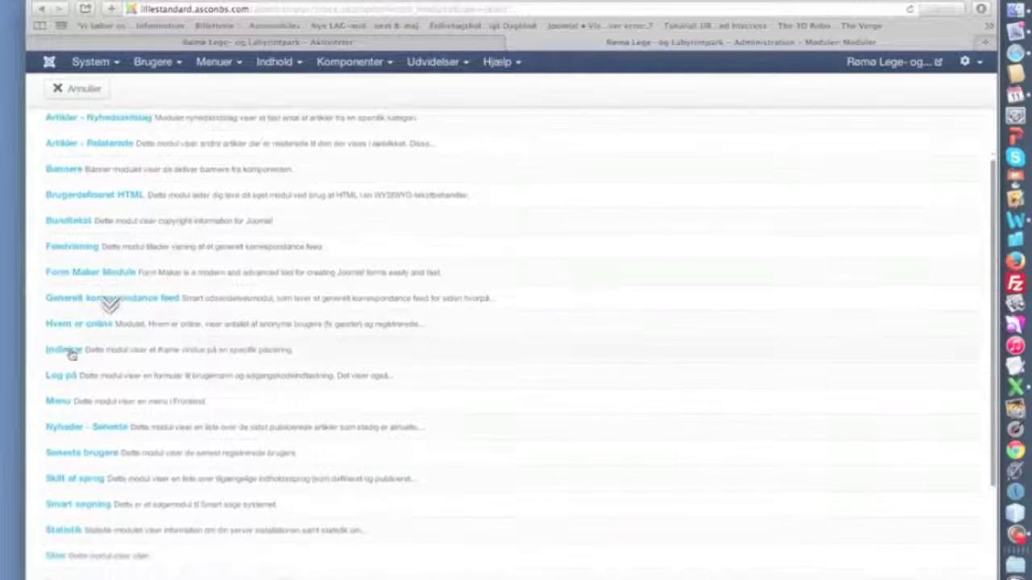
{"action": "left_click", "coordinate": [54, 396]}
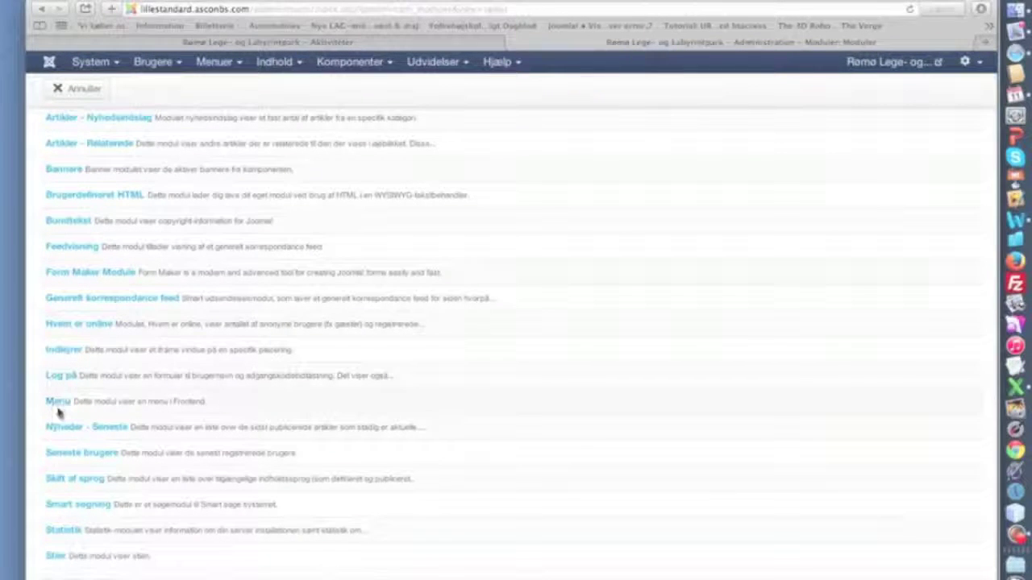
{"action": "left_click", "coordinate": [59, 404]}
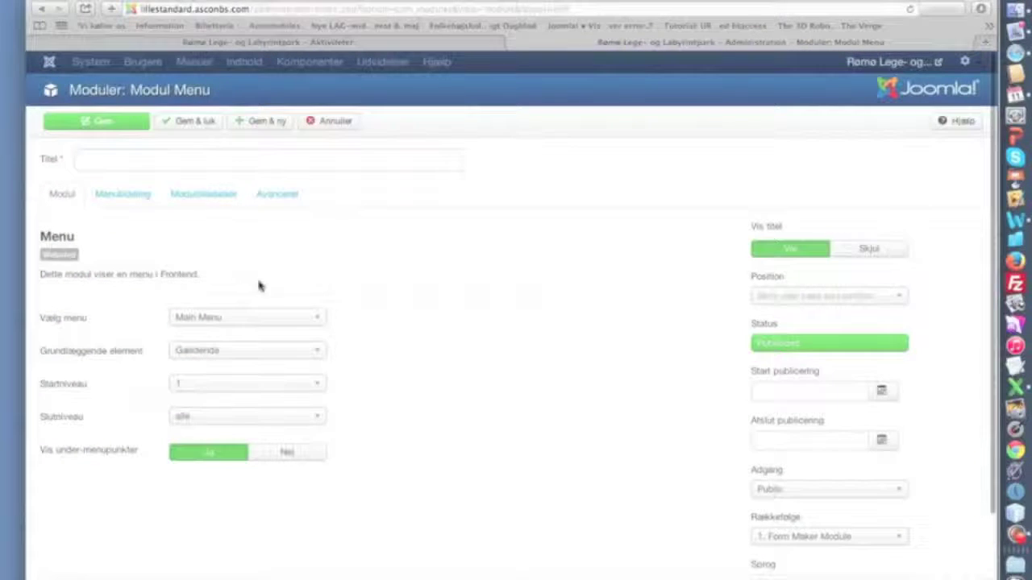
Title the module Testmenu and select testmenu as the menu it displays
{"action": "left_click", "coordinate": [196, 159]}
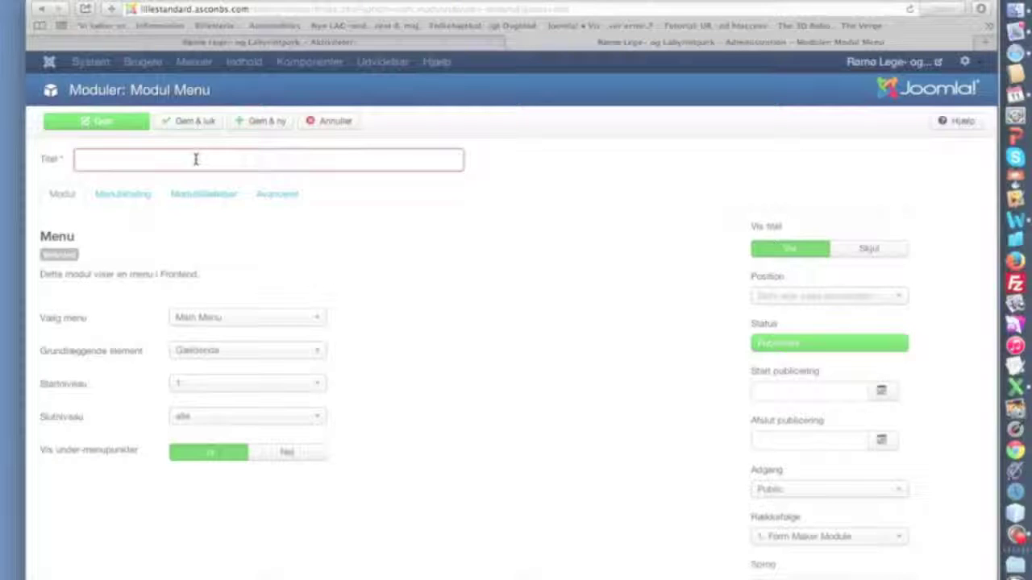
{"action": "type", "text": "Testmenu"}
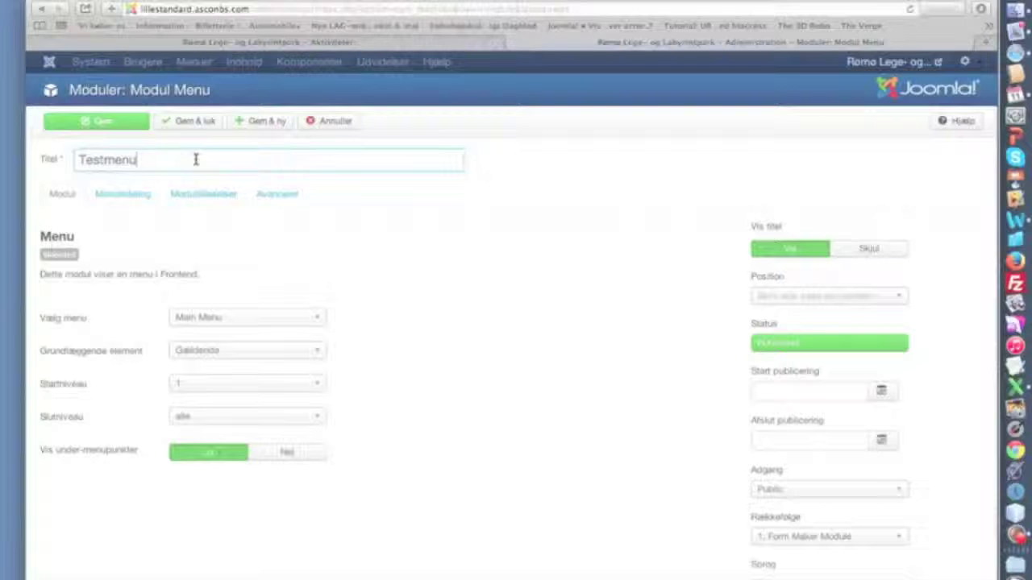
{"action": "key", "text": "Delete"}
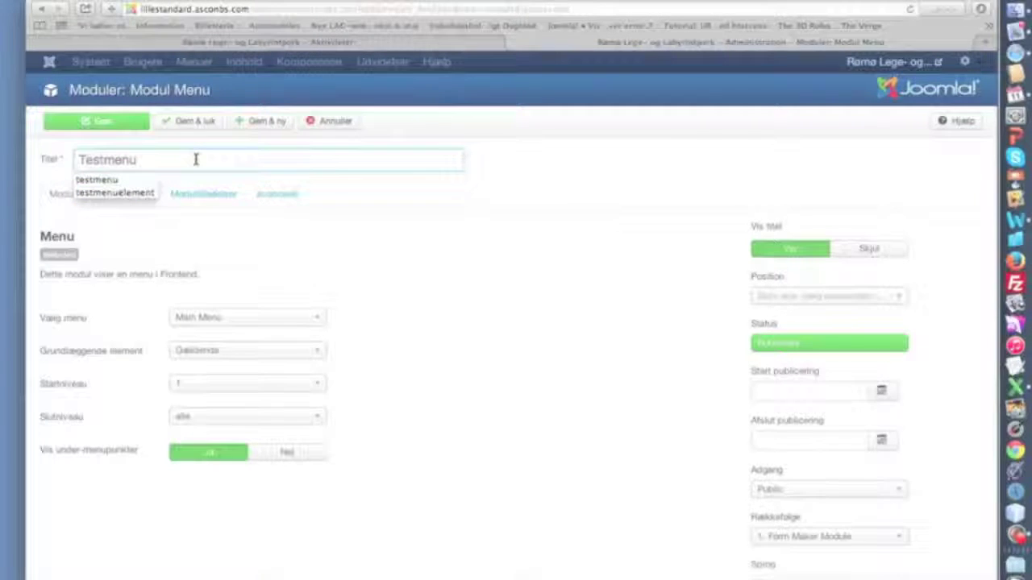
{"action": "left_click", "coordinate": [367, 233]}
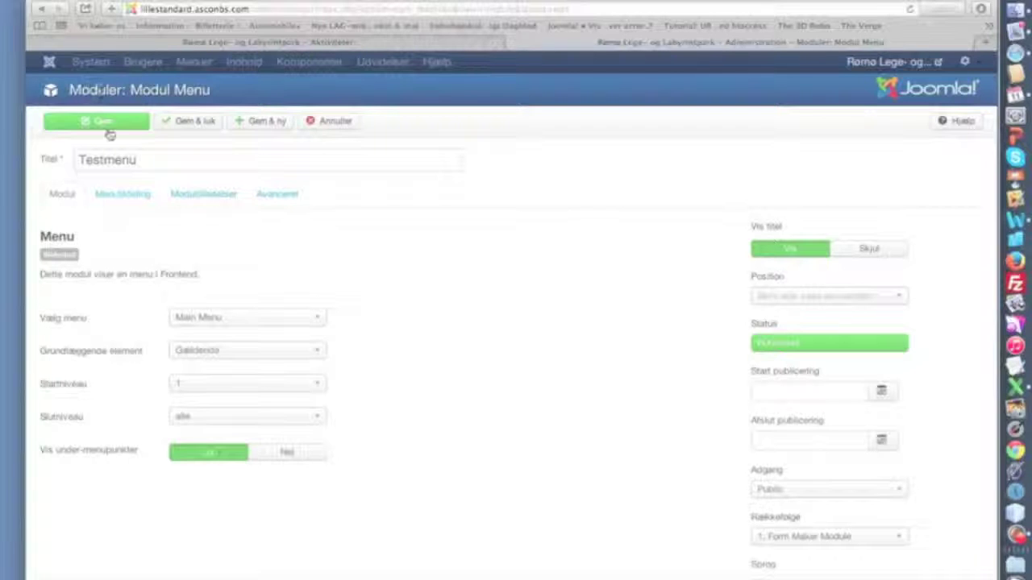
{"action": "left_click", "coordinate": [211, 321]}
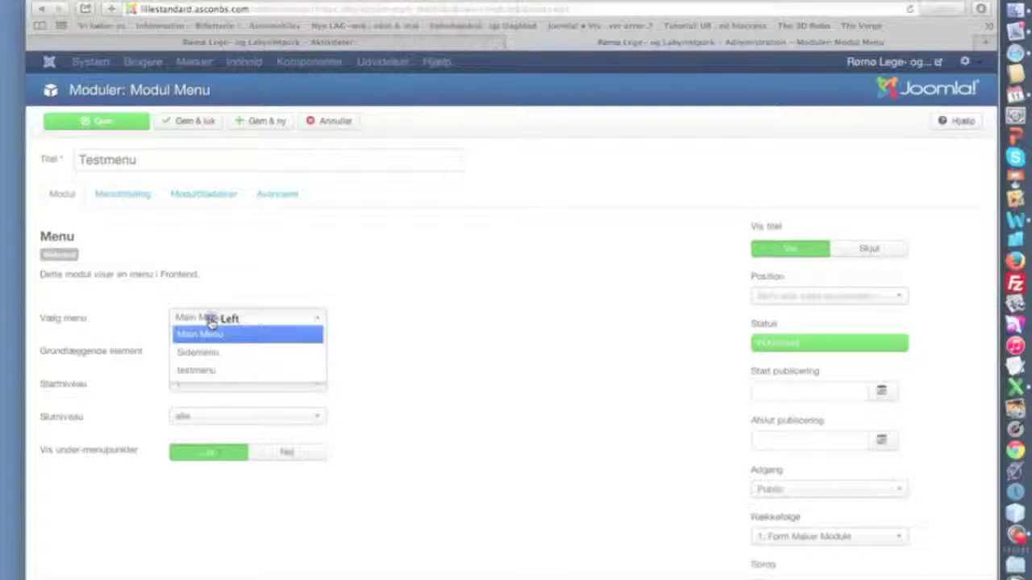
{"action": "left_click", "coordinate": [208, 372]}
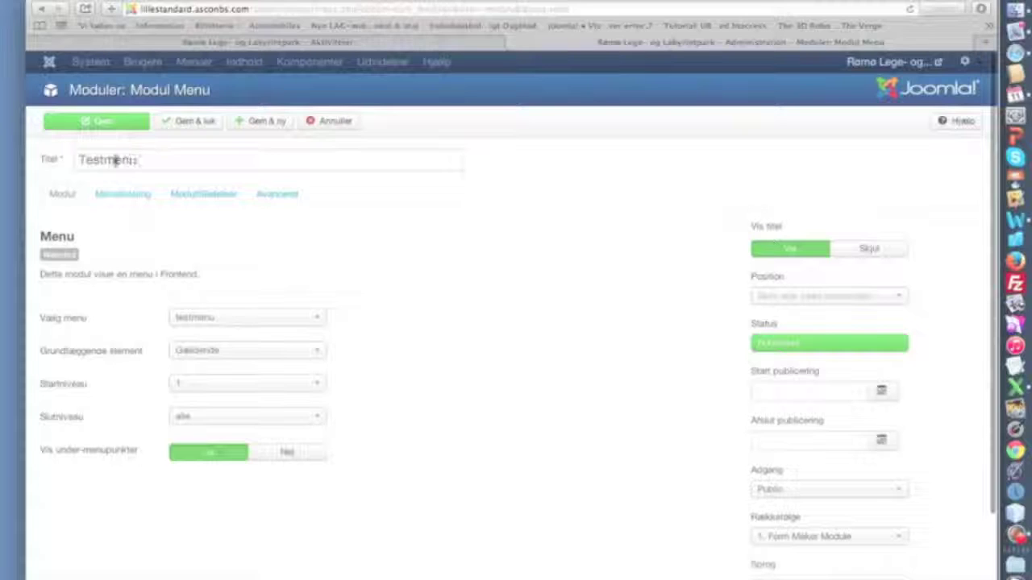
{"action": "double_click", "coordinate": [83, 159]}
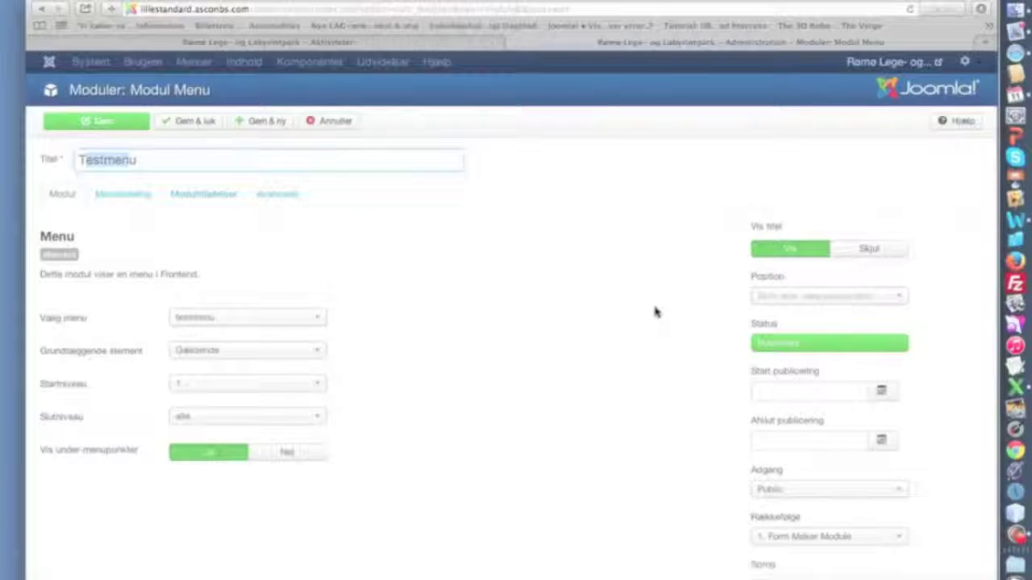
Set the module's position to Sidebar A [sidebar-a] from the Yoo_eat template's positions
{"action": "left_click", "coordinate": [895, 310]}
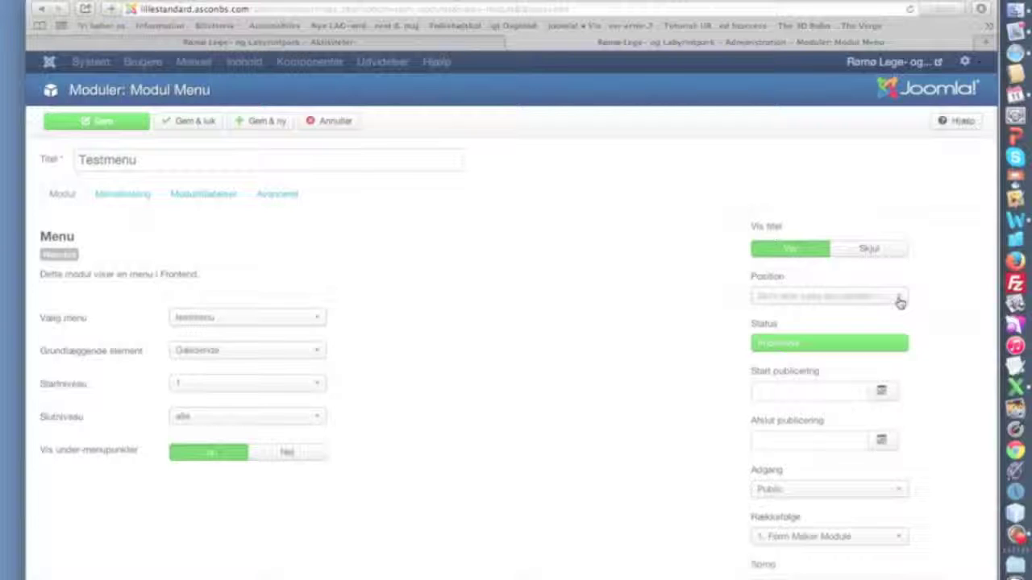
{"action": "left_click", "coordinate": [900, 300]}
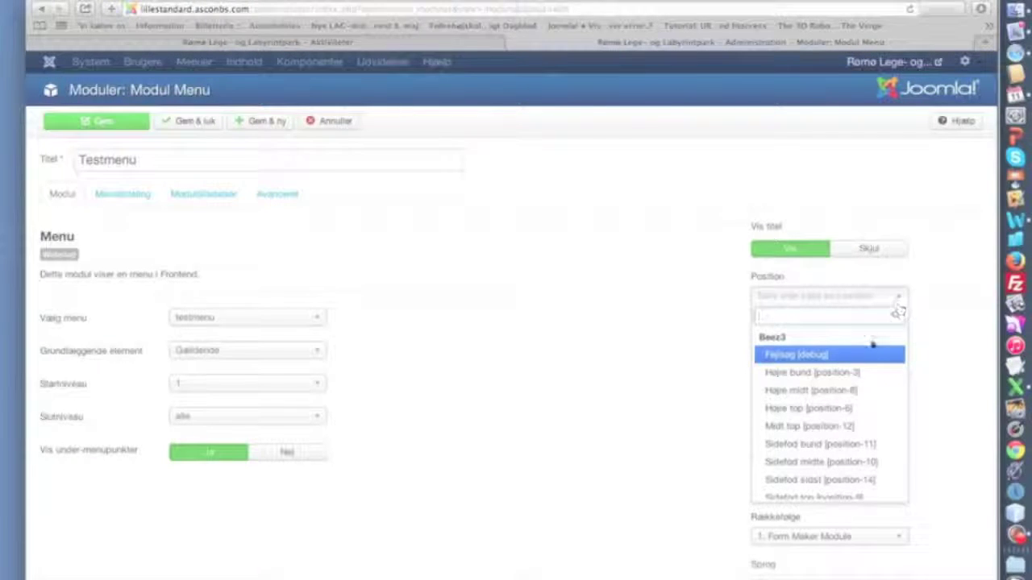
{"action": "scroll", "coordinate": [861, 367], "scroll_direction": "down", "scroll_amount": 10}
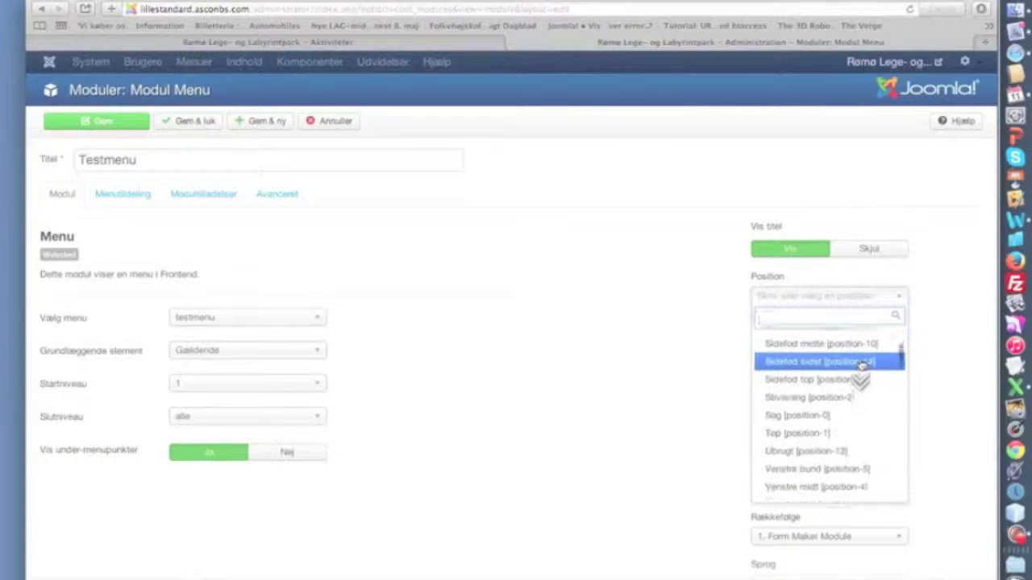
{"action": "scroll", "coordinate": [859, 367], "scroll_direction": "down", "scroll_amount": 5}
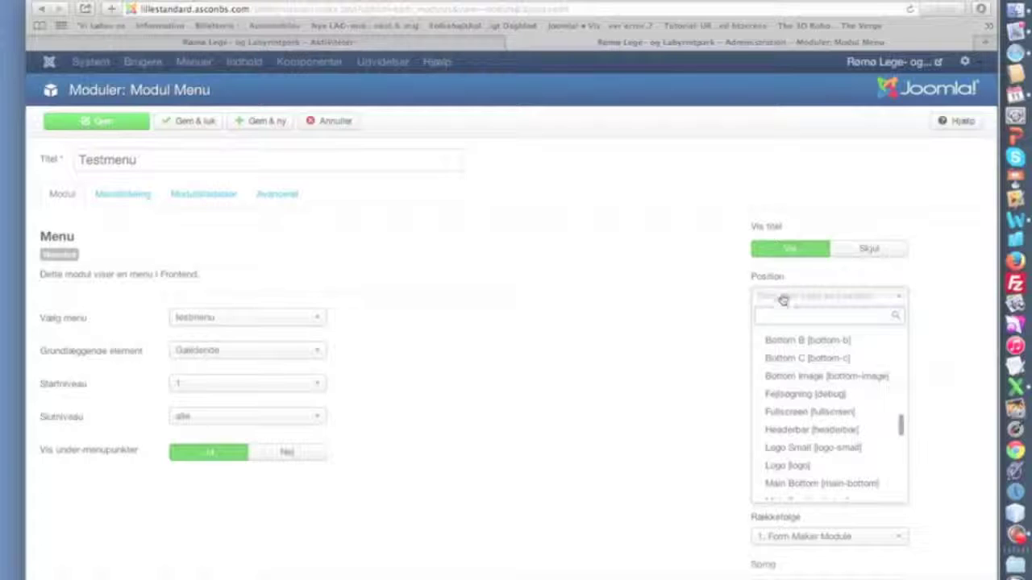
{"action": "scroll", "coordinate": [820, 484], "scroll_direction": "down", "scroll_amount": 1}
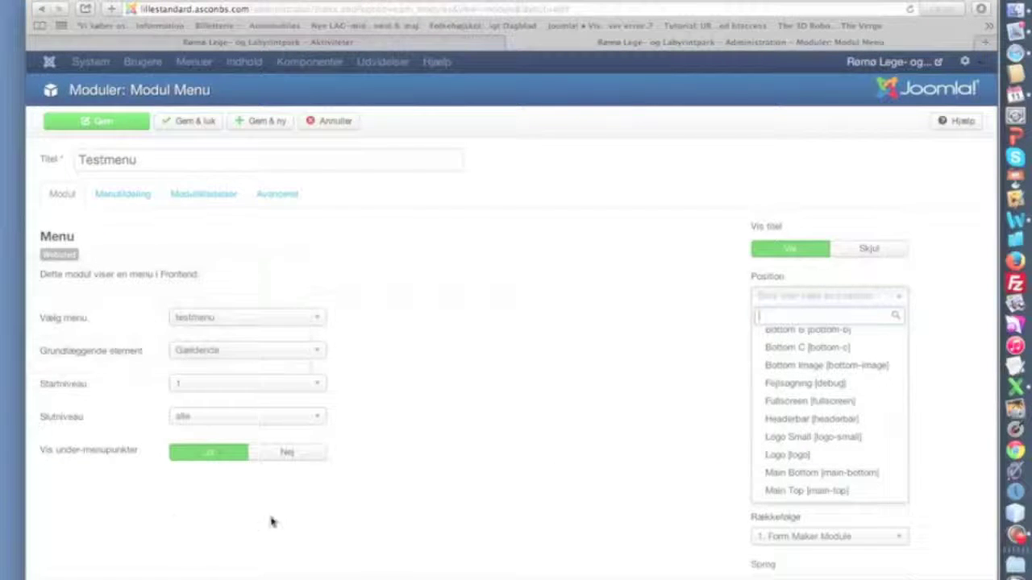
{"action": "scroll", "coordinate": [798, 329], "scroll_direction": "up", "scroll_amount": 2}
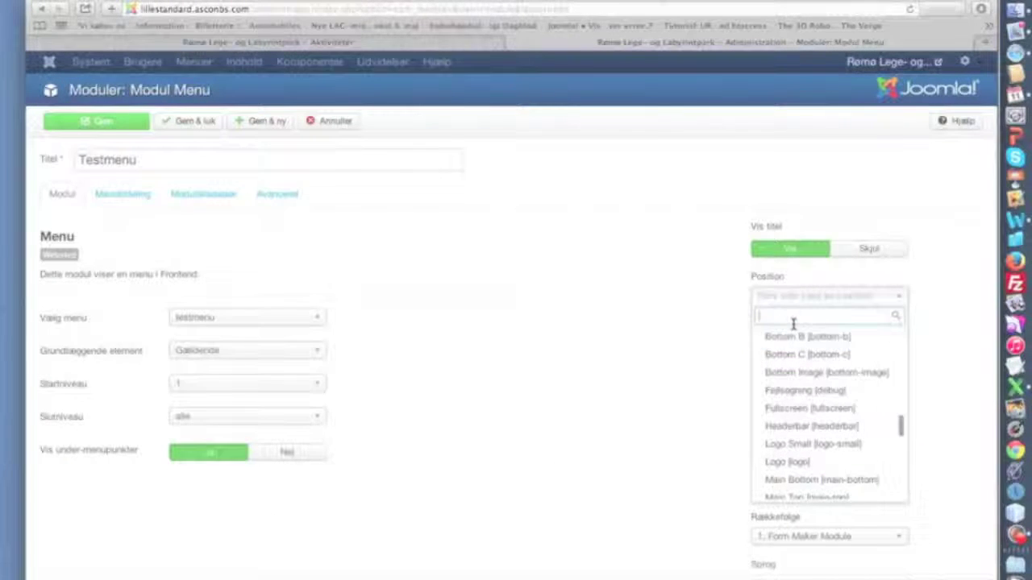
{"action": "scroll", "coordinate": [794, 334], "scroll_direction": "down", "scroll_amount": 1}
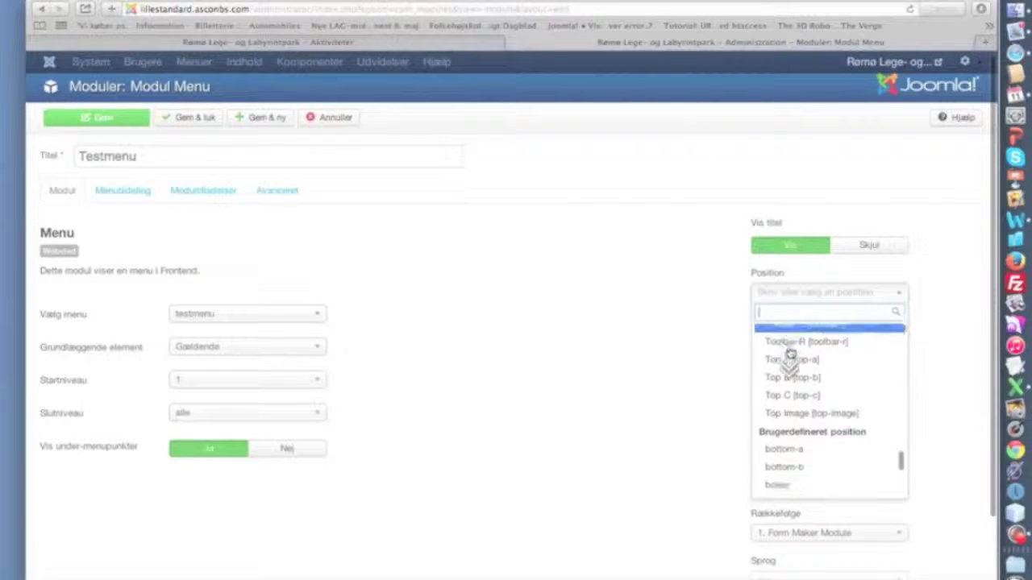
{"action": "scroll", "coordinate": [791, 353], "scroll_direction": "down", "scroll_amount": 2}
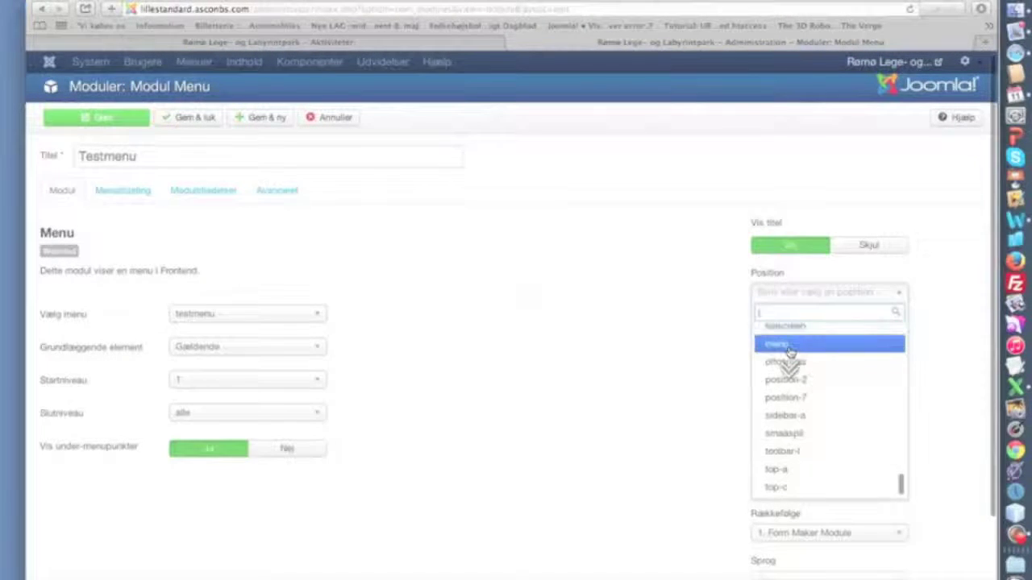
{"action": "scroll", "coordinate": [789, 351], "scroll_direction": "up", "scroll_amount": 4}
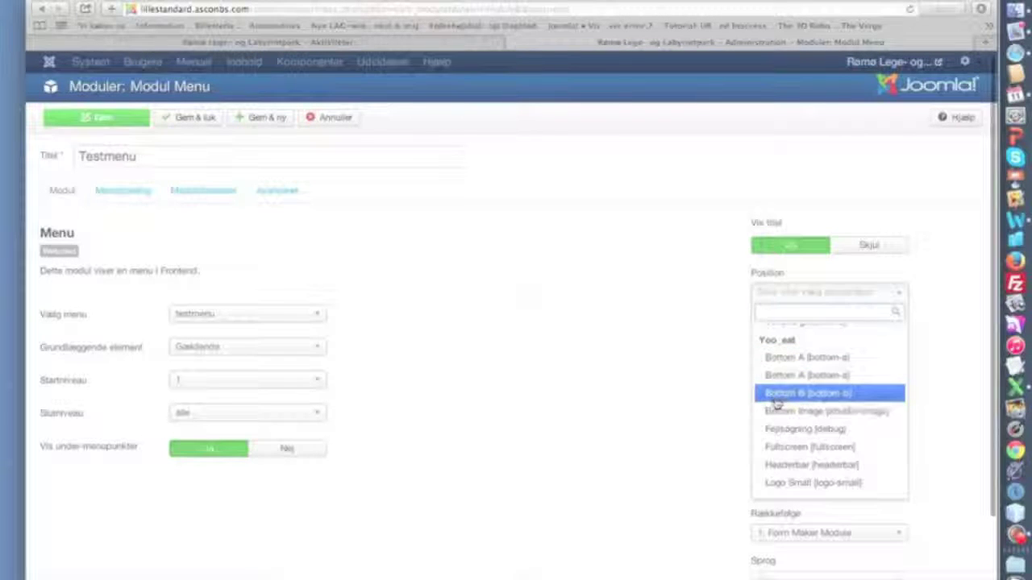
{"action": "scroll", "coordinate": [775, 419], "scroll_direction": "down", "scroll_amount": 3}
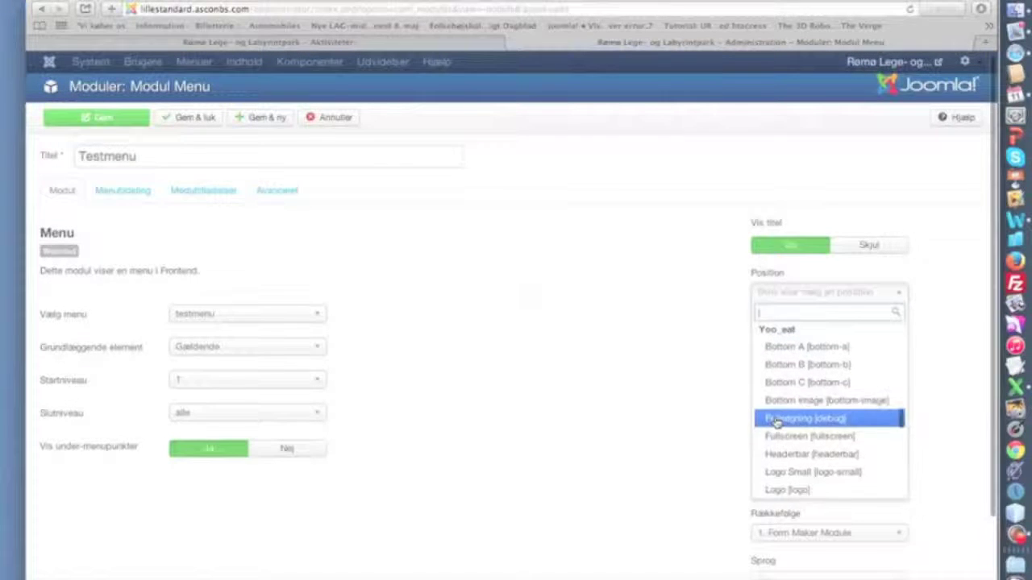
{"action": "scroll", "coordinate": [775, 422], "scroll_direction": "down", "scroll_amount": 2}
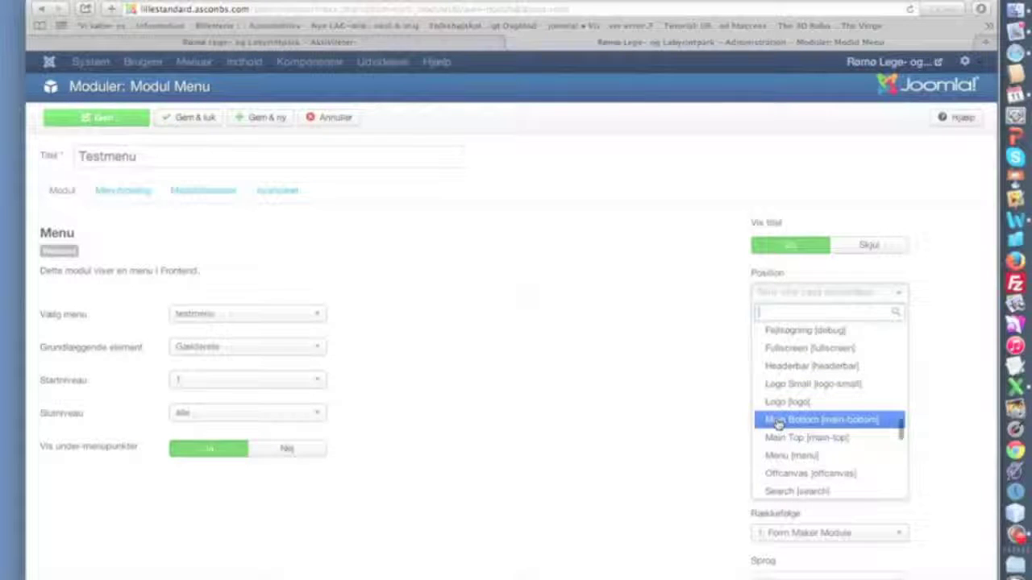
{"action": "scroll", "coordinate": [778, 435], "scroll_direction": "down", "scroll_amount": 2}
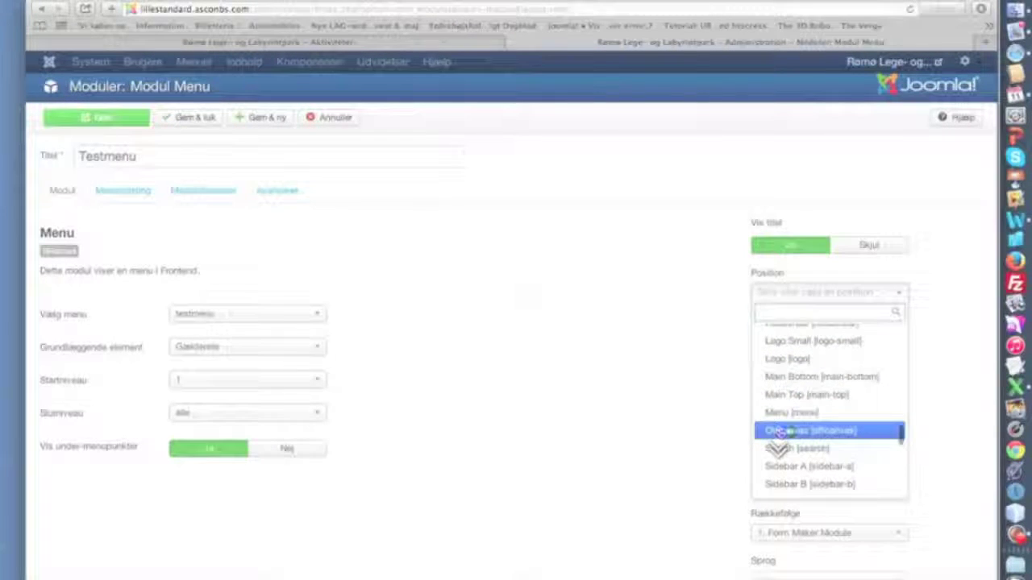
{"action": "scroll", "coordinate": [778, 433], "scroll_direction": "down", "scroll_amount": 2}
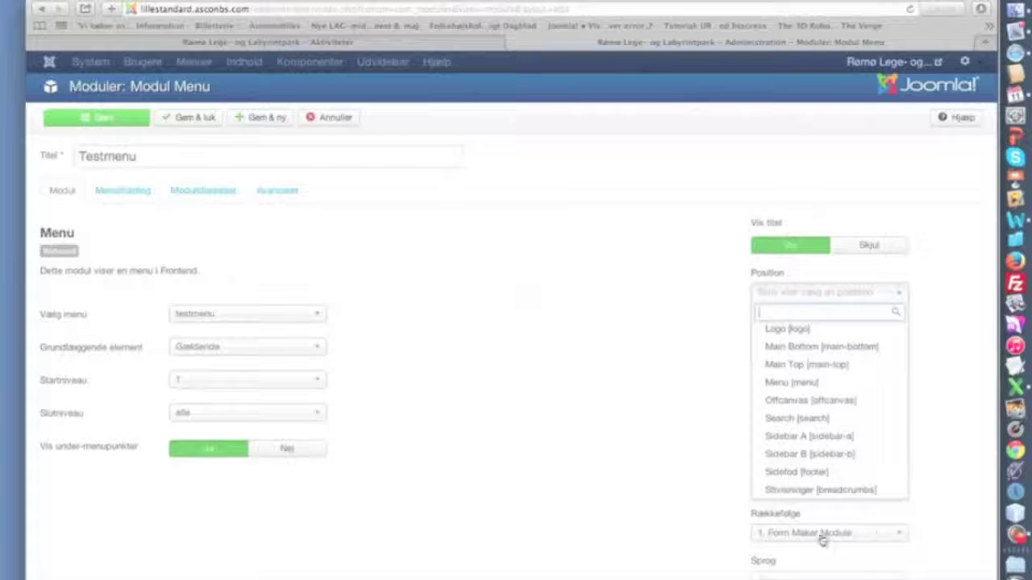
{"action": "left_click", "coordinate": [797, 442]}
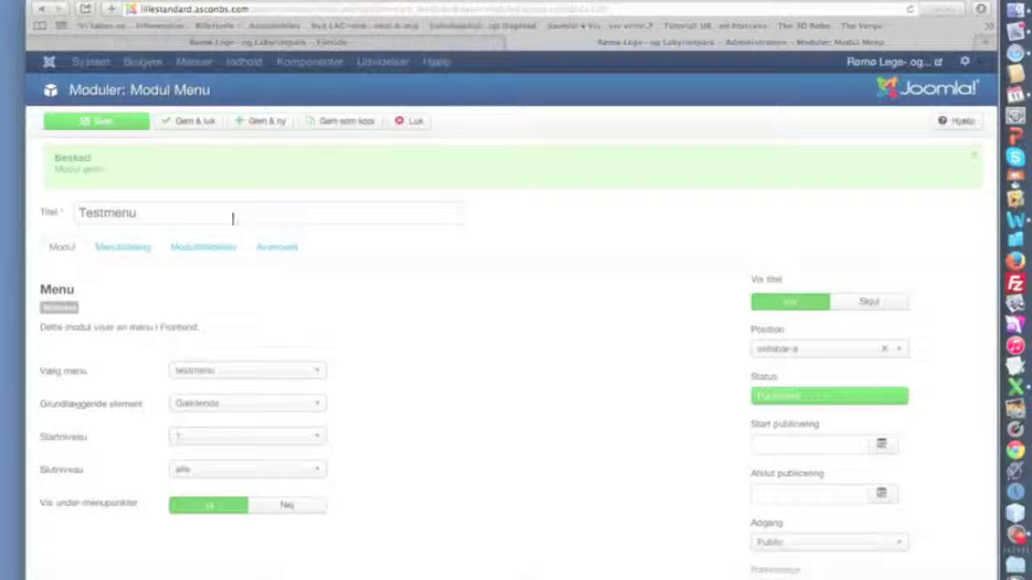
Assign the module to the Om os page under Main Menu and save the module
{"action": "left_click", "coordinate": [125, 248]}
{"action": "scroll", "coordinate": [383, 362], "scroll_direction": "down", "scroll_amount": 1}
{"action": "scroll", "coordinate": [383, 363], "scroll_direction": "down", "scroll_amount": 4}
{"action": "scroll", "coordinate": [375, 363], "scroll_direction": "up", "scroll_amount": 3}
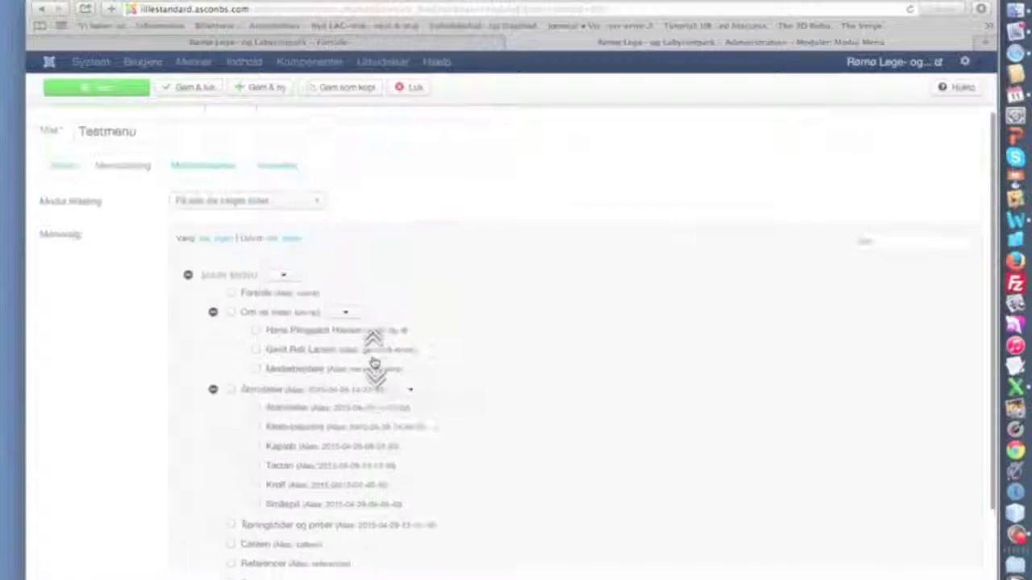
{"action": "scroll", "coordinate": [374, 363], "scroll_direction": "up", "scroll_amount": 3}
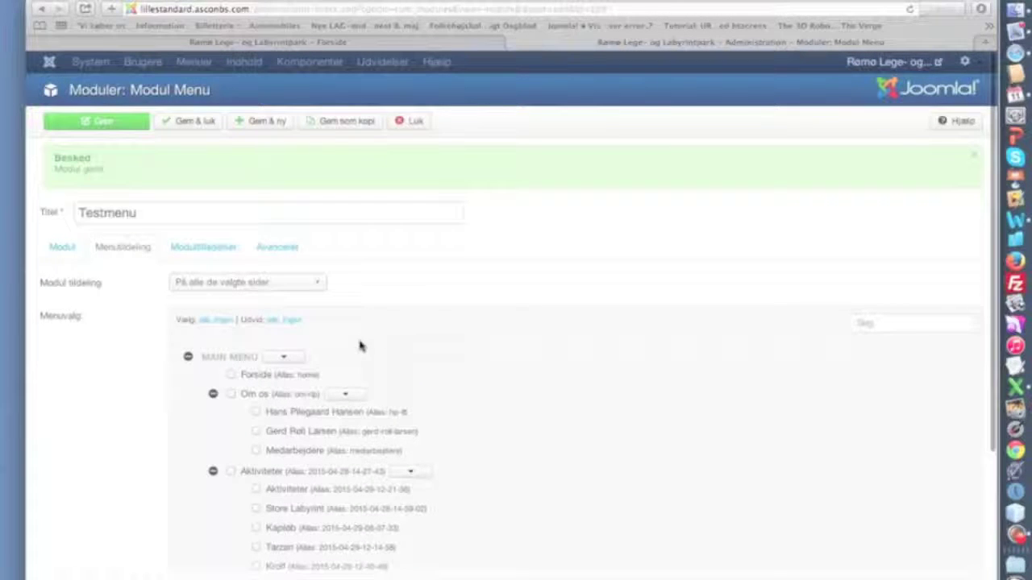
{"action": "left_click", "coordinate": [231, 395]}
{"action": "left_click", "coordinate": [119, 127]}
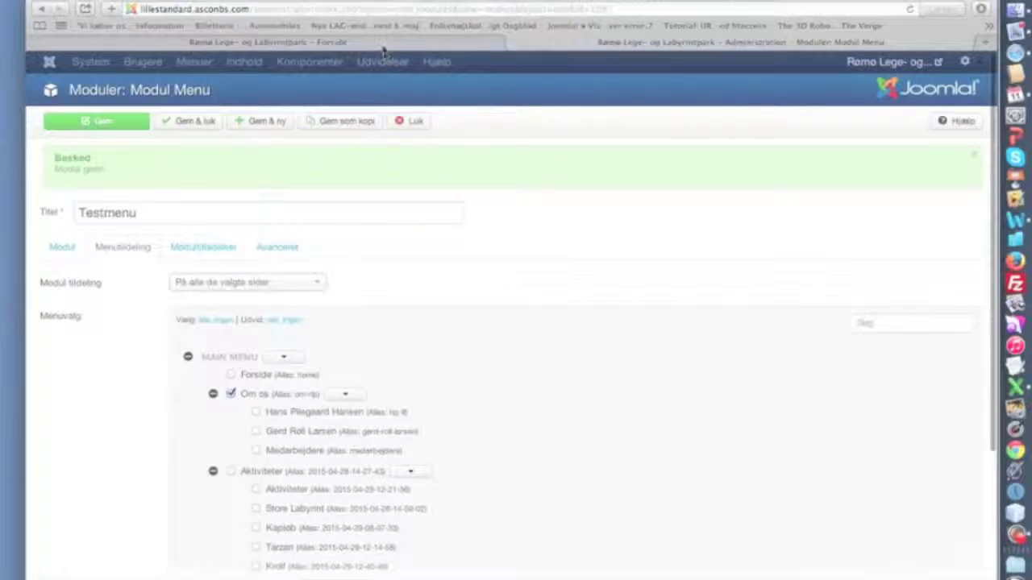
Switch to the public website, view the Om os page and follow the testmenuelement link under Testmenu
{"action": "left_click", "coordinate": [388, 43]}
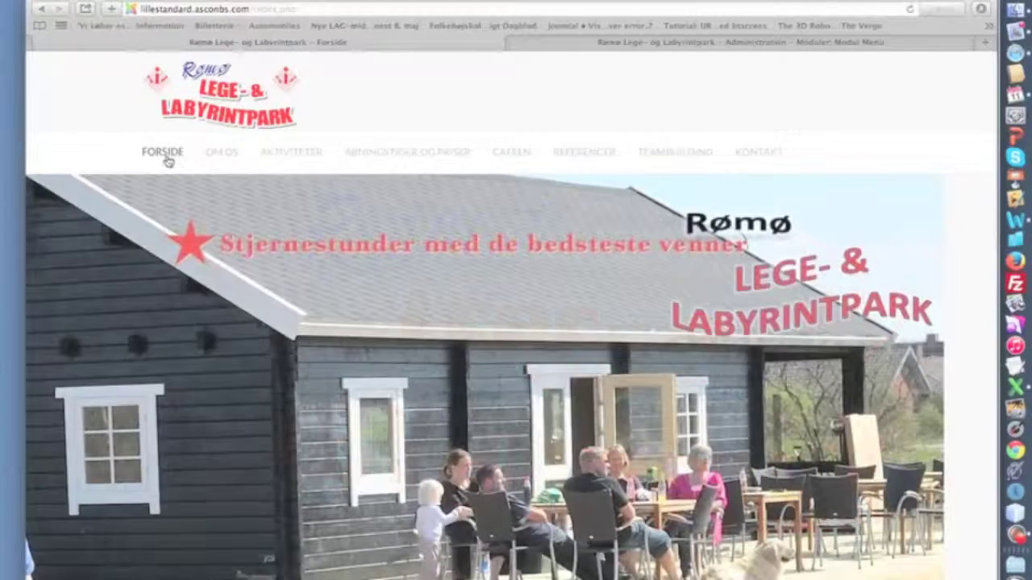
{"action": "mouse_move", "coordinate": [223, 159]}
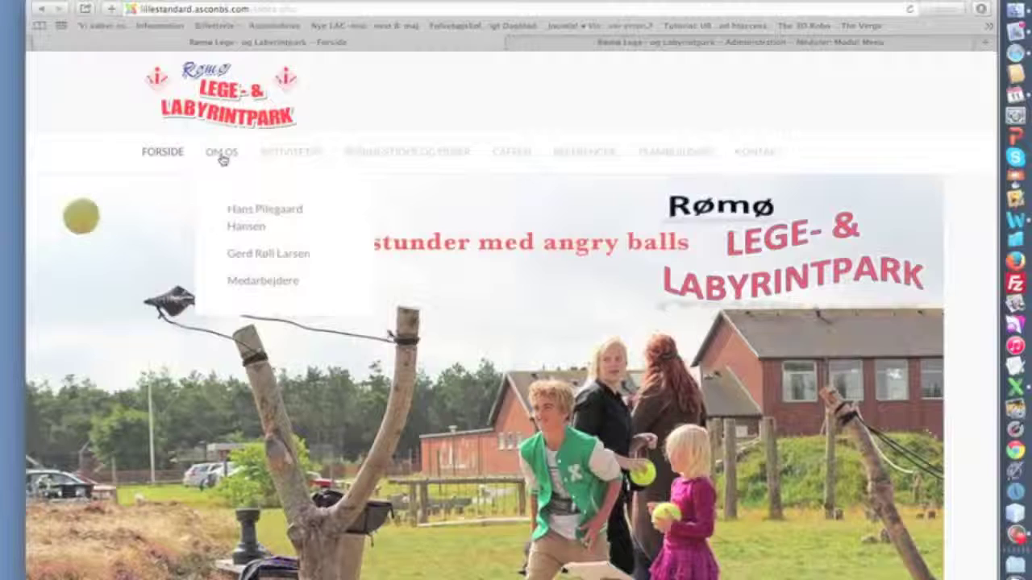
{"action": "left_click", "coordinate": [222, 153]}
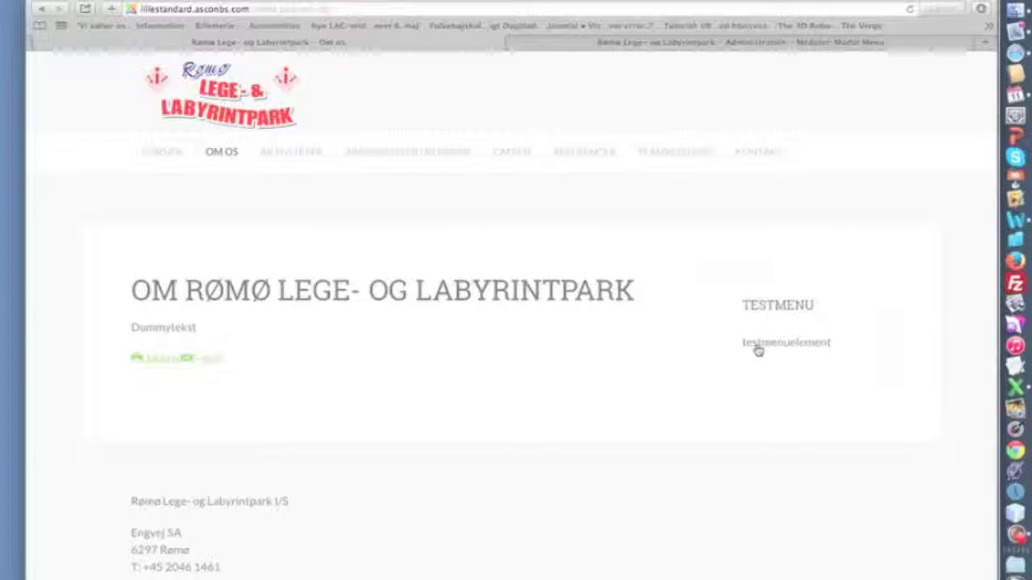
{"action": "left_click", "coordinate": [824, 345]}
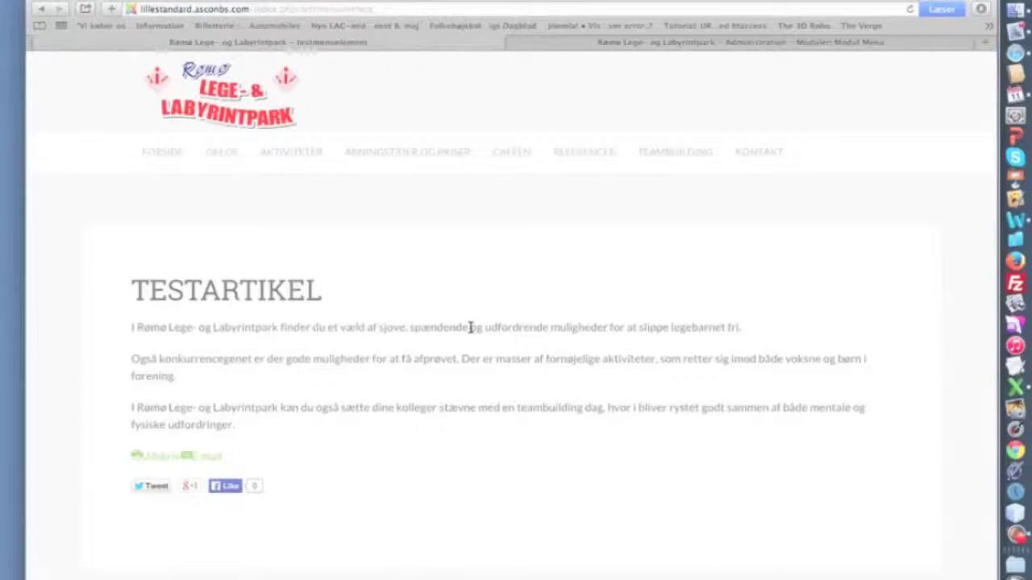
Return to the Joomla administration, close the Testmenu module and open testmenuelement from the testmenu menu for editing
{"action": "key", "text": "ctrl+Tab"}
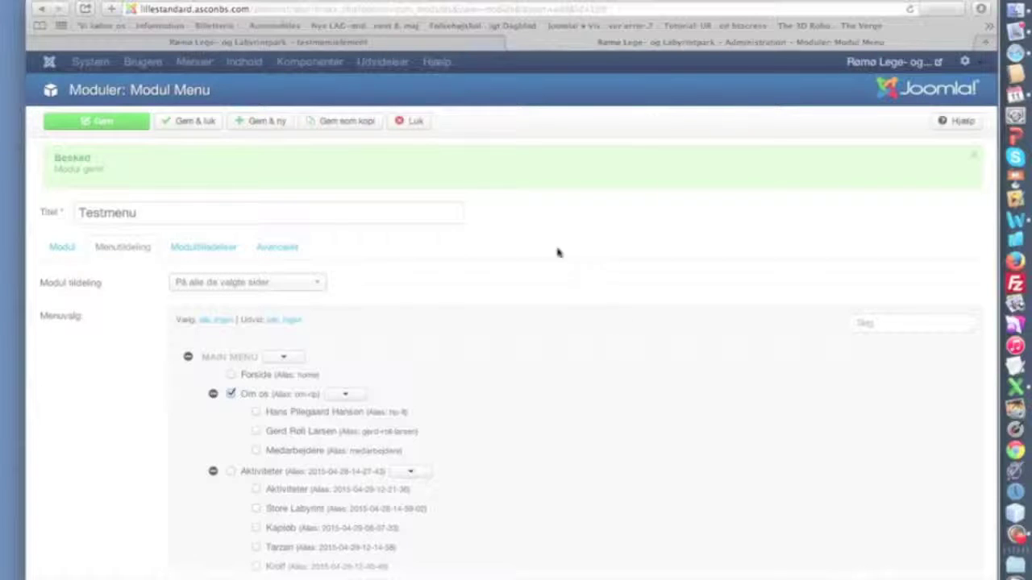
{"action": "left_click", "coordinate": [415, 125]}
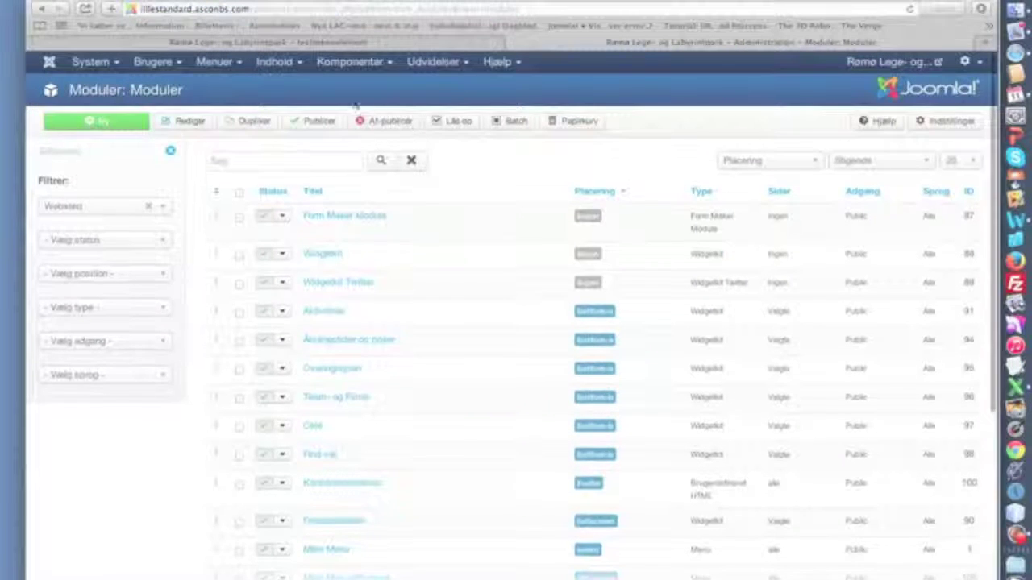
{"action": "left_click", "coordinate": [224, 69]}
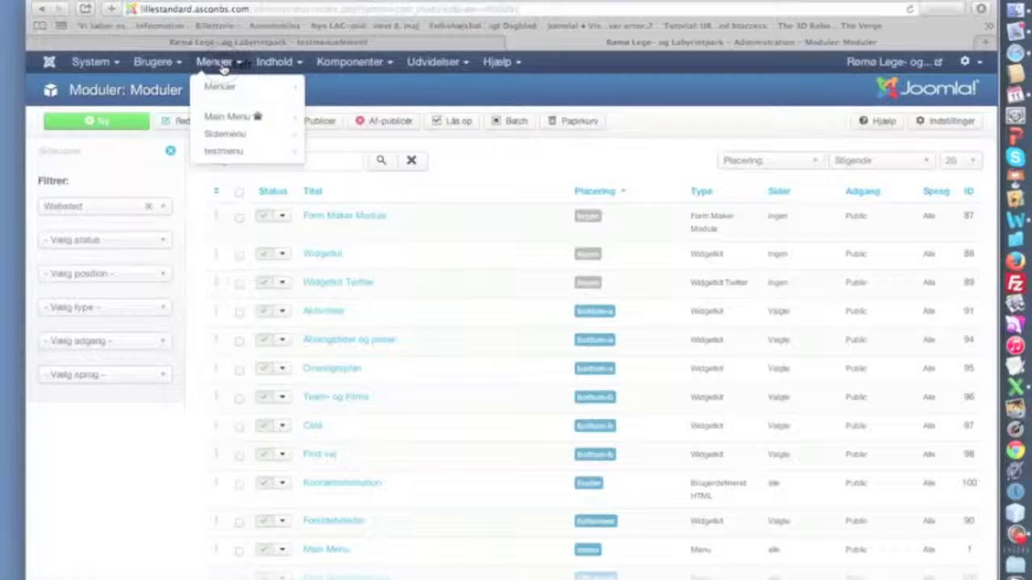
{"action": "mouse_move", "coordinate": [219, 155]}
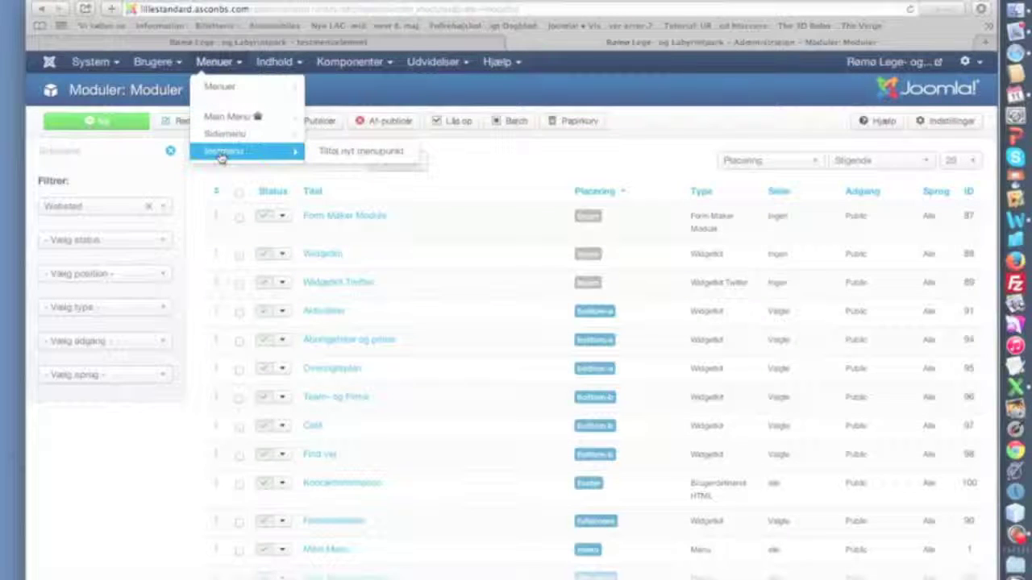
{"action": "left_click", "coordinate": [221, 154]}
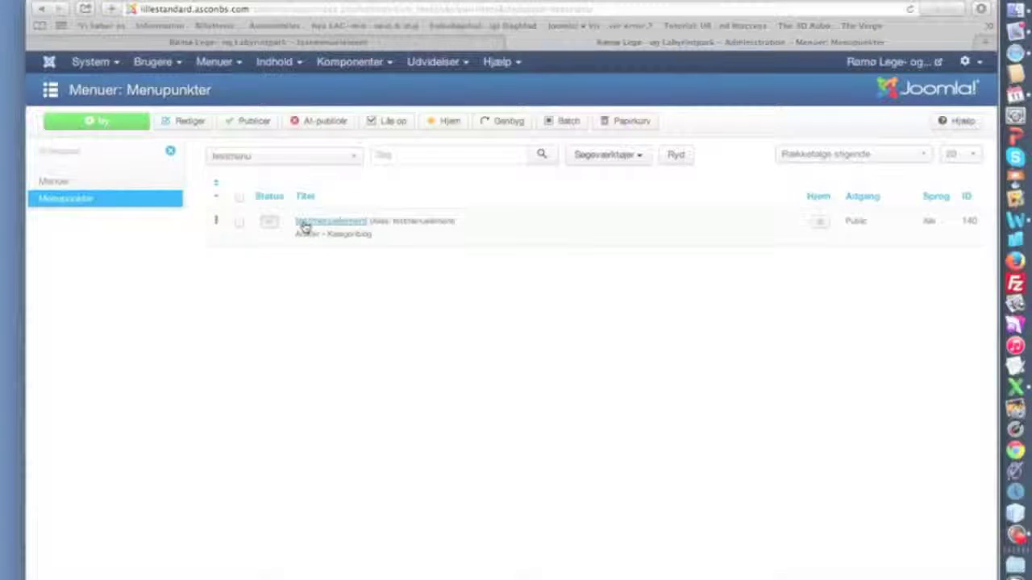
{"action": "left_click", "coordinate": [310, 221]}
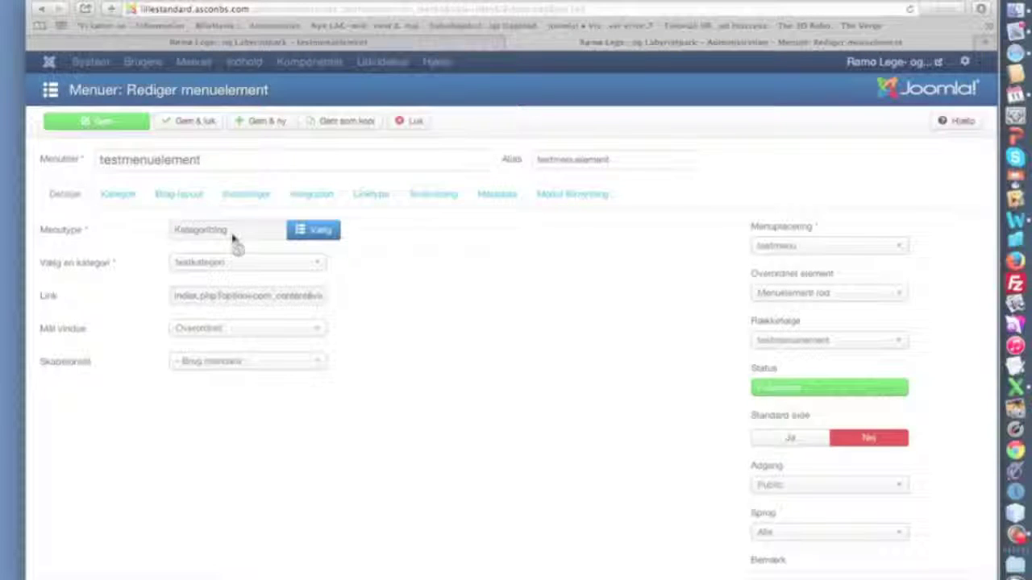
Change the item's menu type to Enkelt artikel under Artikler with testartikel as its article, then save and close it
{"action": "left_click", "coordinate": [309, 233]}
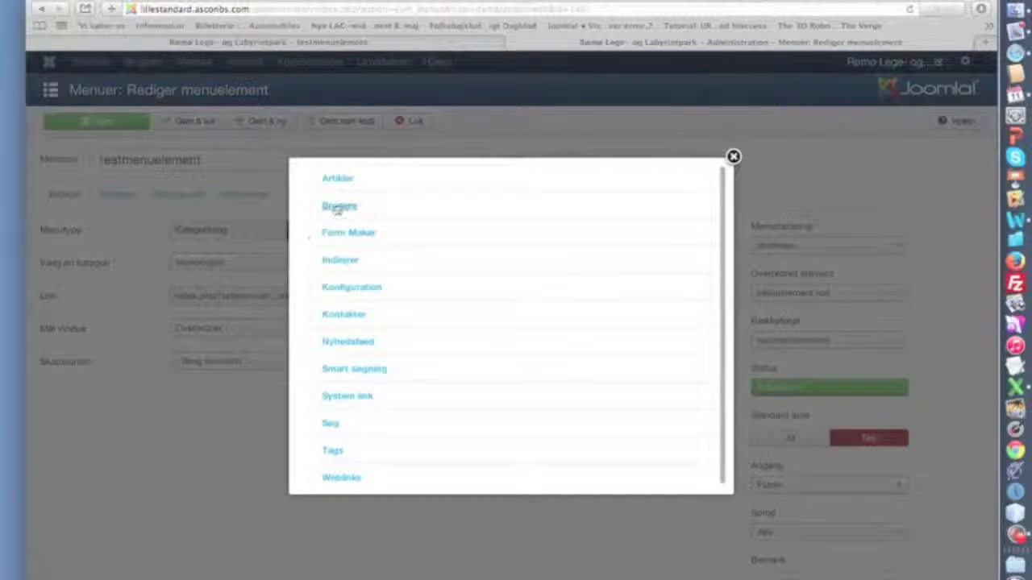
{"action": "left_click", "coordinate": [337, 178]}
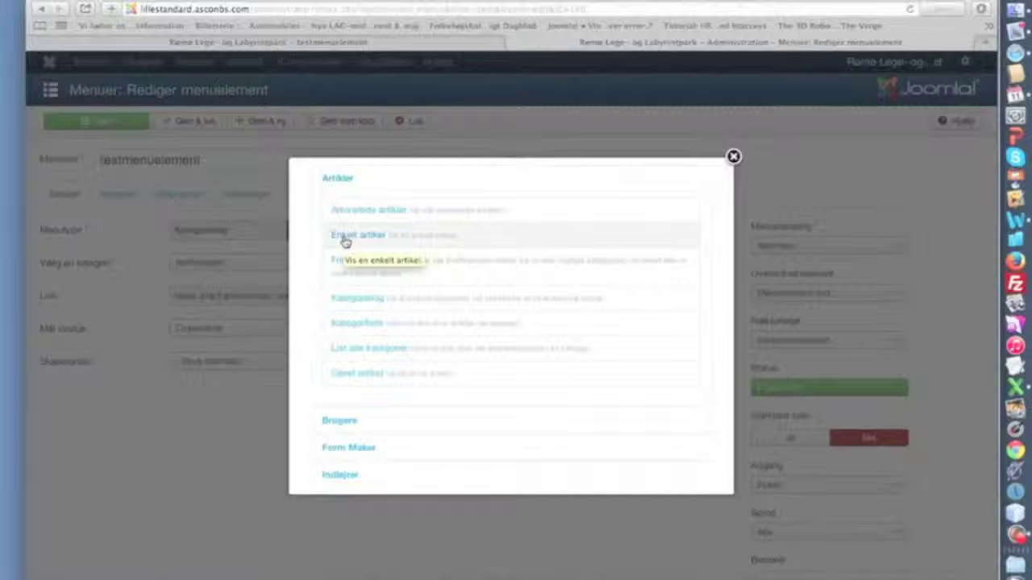
{"action": "left_click", "coordinate": [345, 240]}
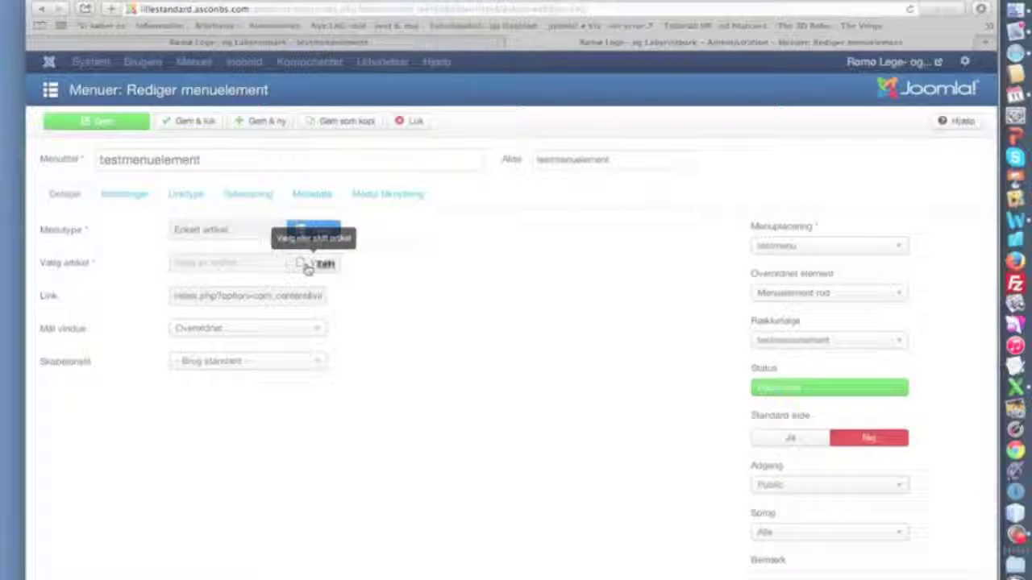
{"action": "left_click", "coordinate": [316, 265]}
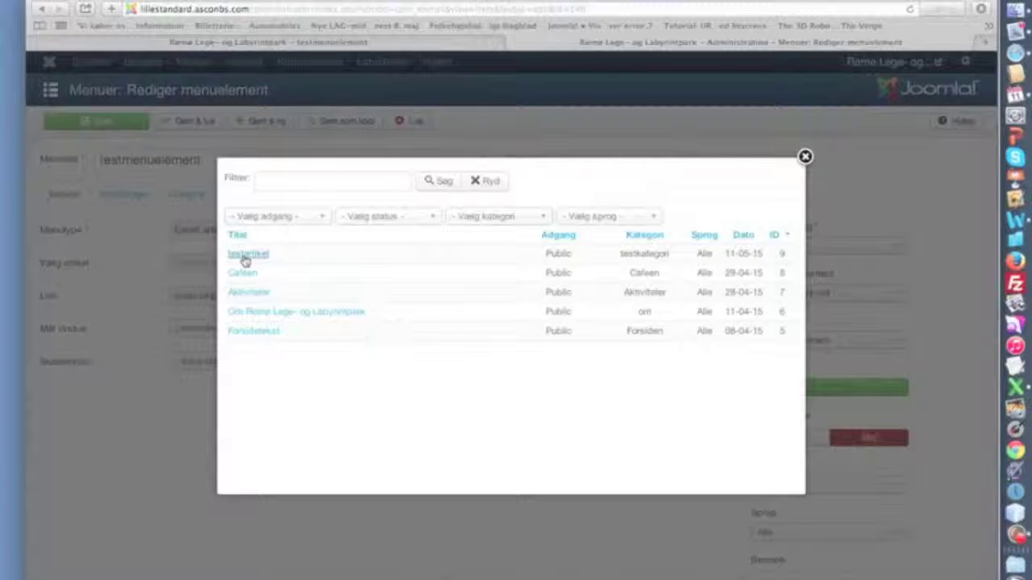
{"action": "left_click", "coordinate": [247, 254]}
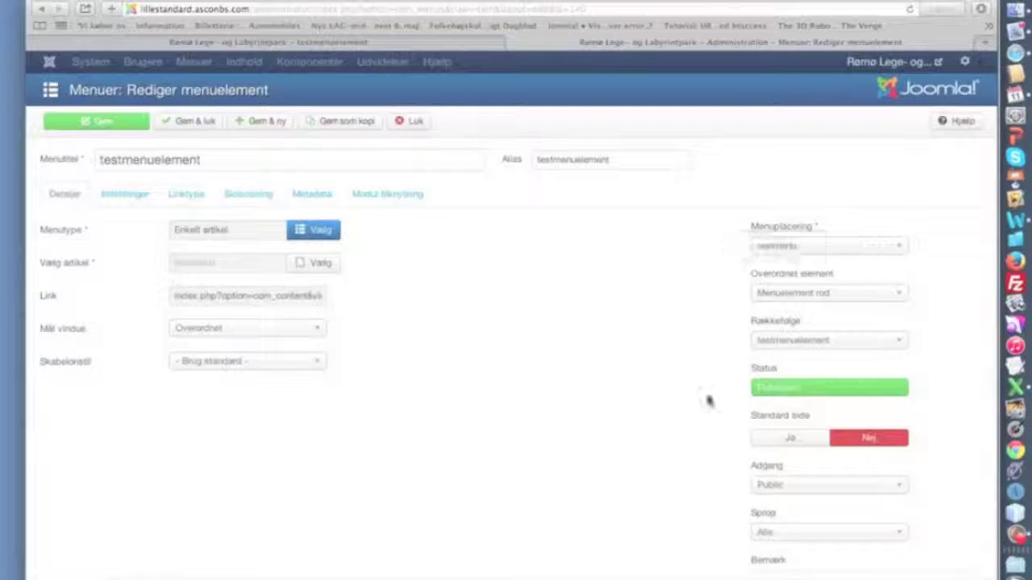
{"action": "left_click", "coordinate": [196, 123]}
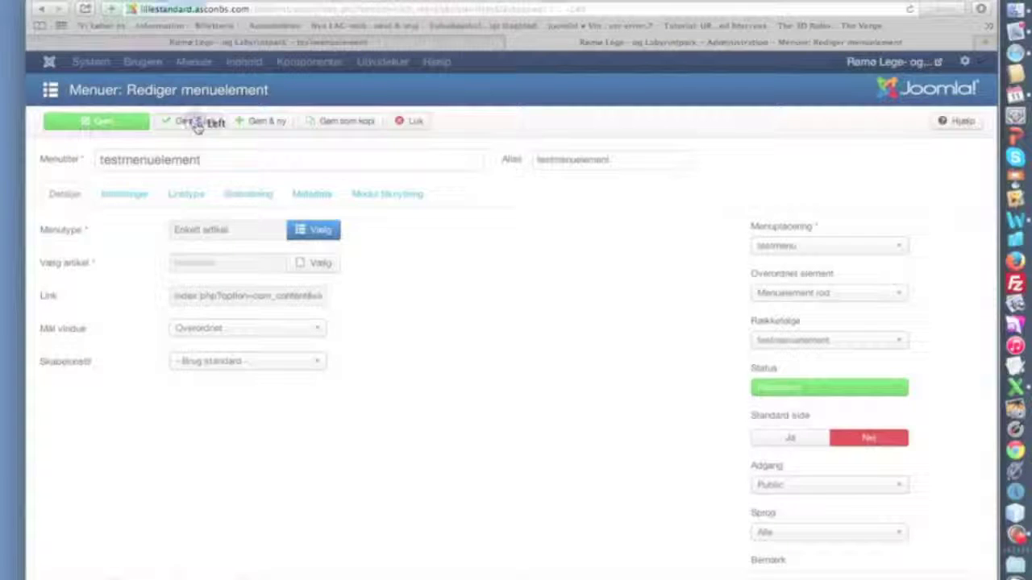
Reload the public website and follow testmenuelement from the Om os page again to check the single-article display
{"action": "left_click", "coordinate": [386, 45]}
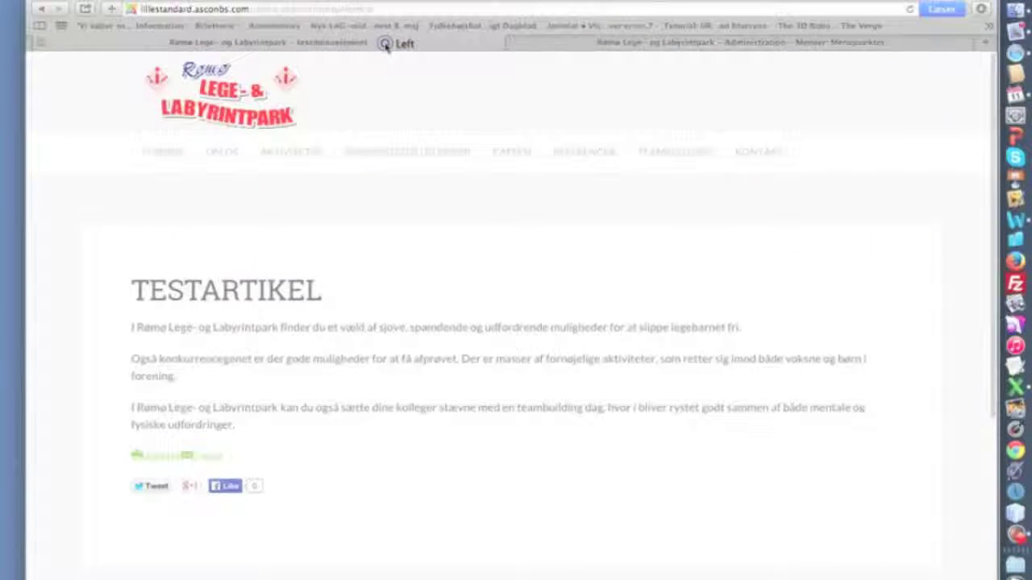
{"action": "left_click", "coordinate": [909, 11]}
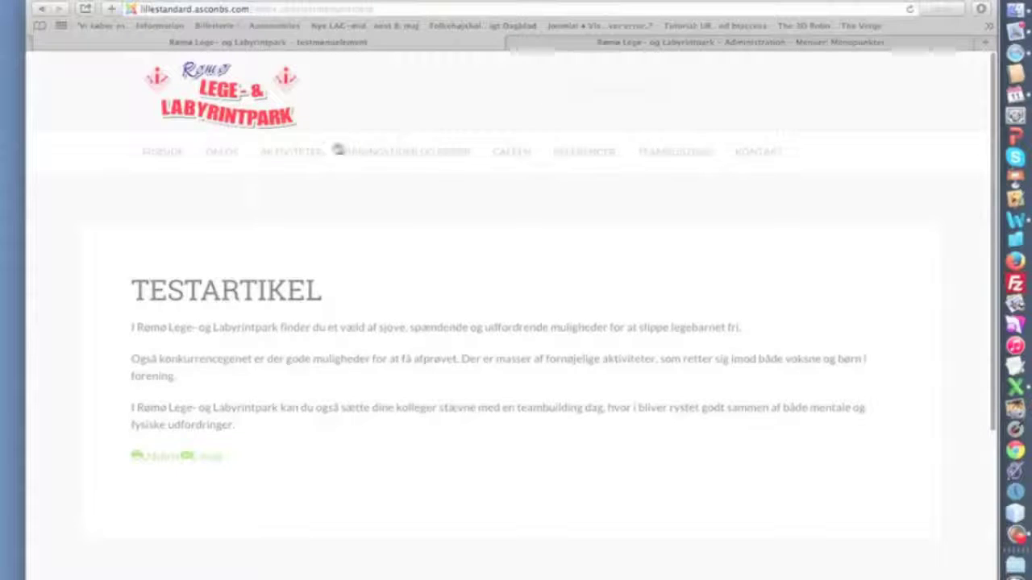
{"action": "left_click", "coordinate": [221, 154]}
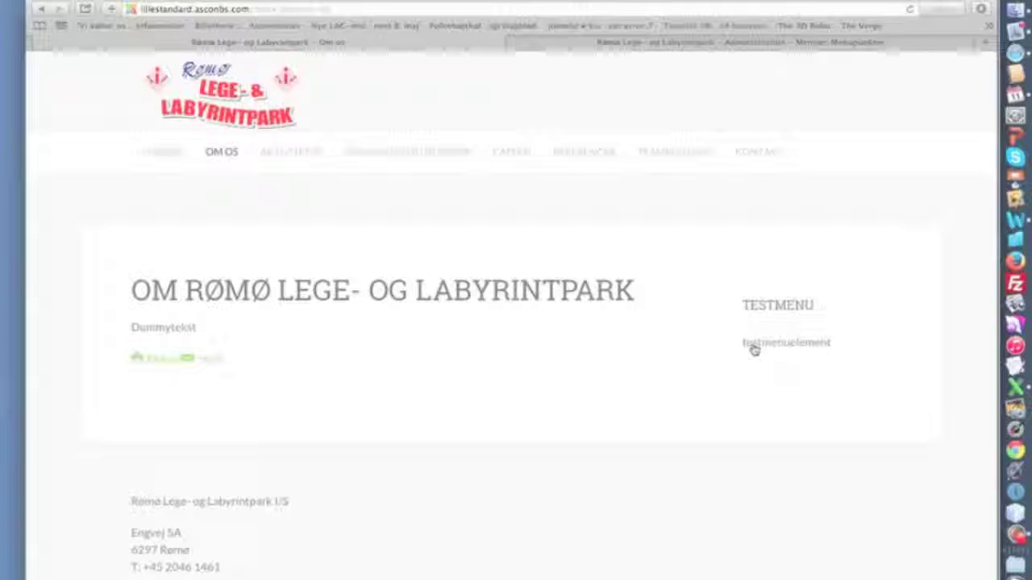
{"action": "left_click", "coordinate": [754, 348]}
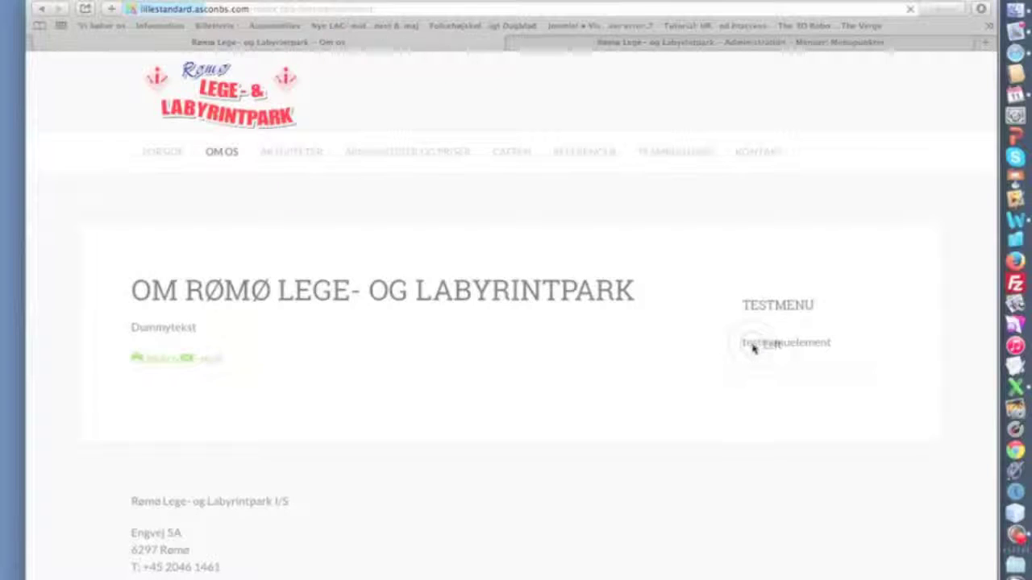